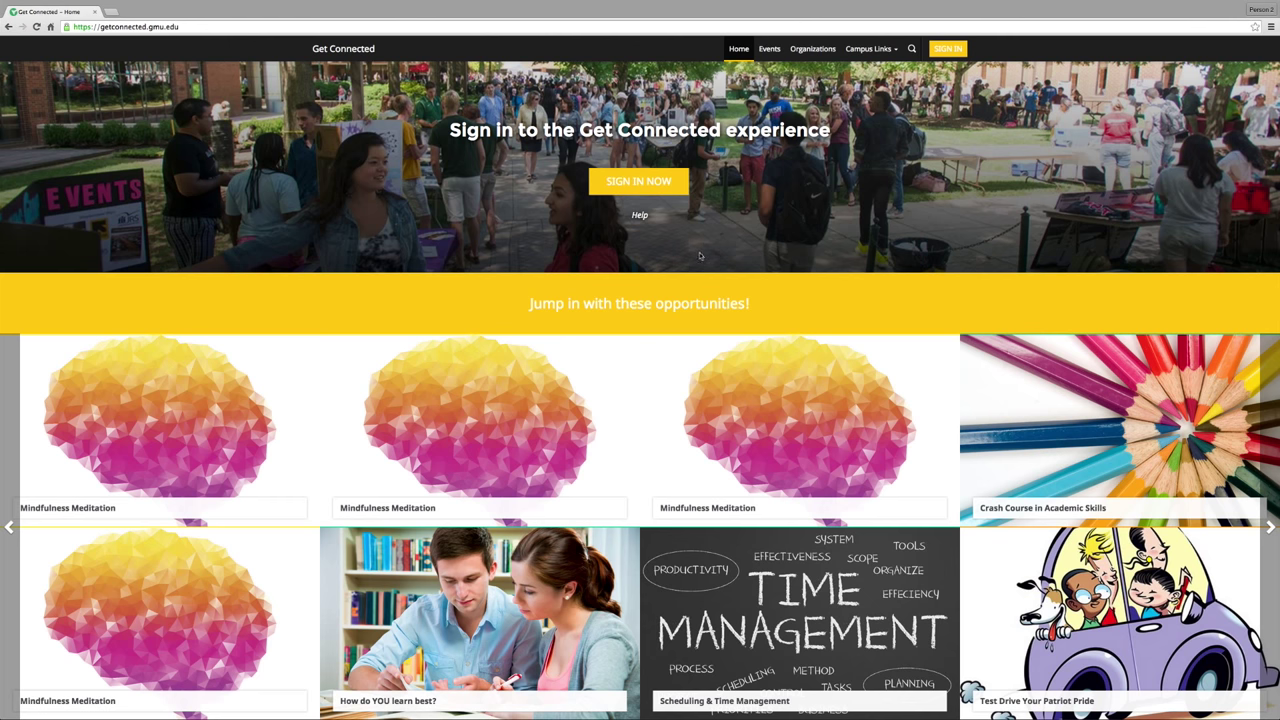
Step: Choose SIGN IN NOW on the public Get Connected home page to begin logging in
left_click(679, 194)
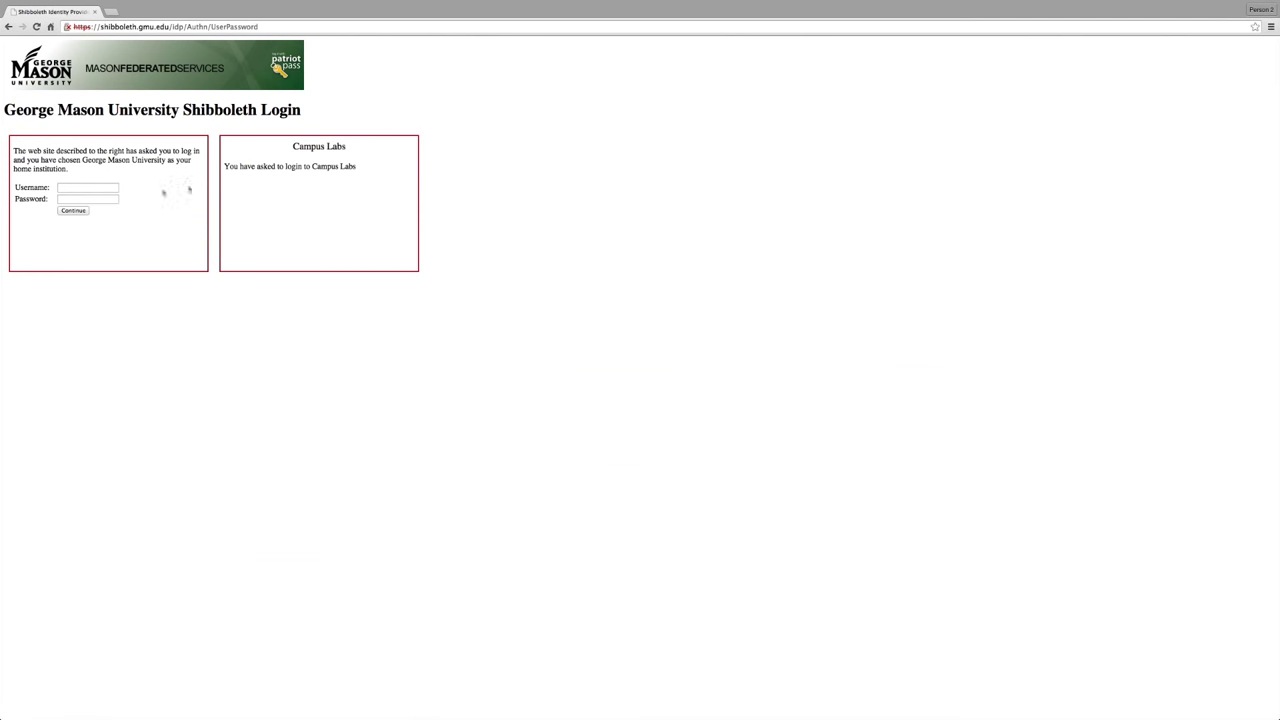
Step: Log in to Get Connected with the account username and password
left_click(58, 188)
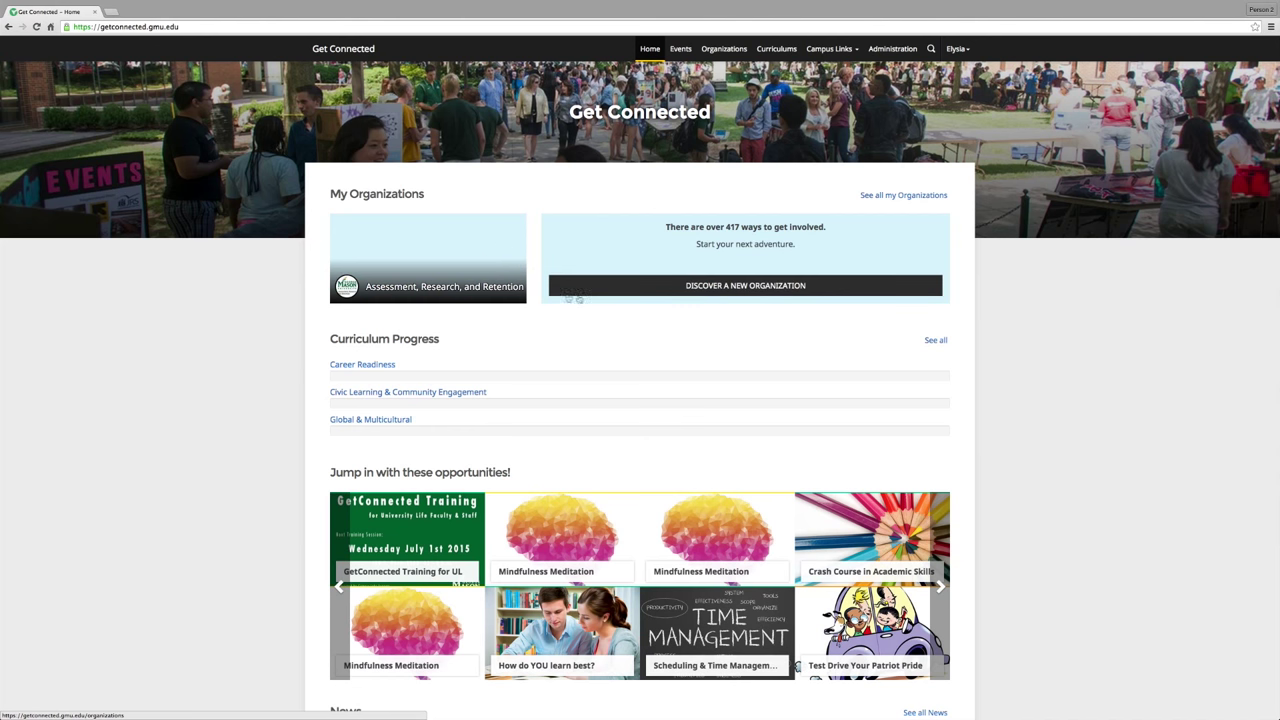
mouse_move(451, 650)
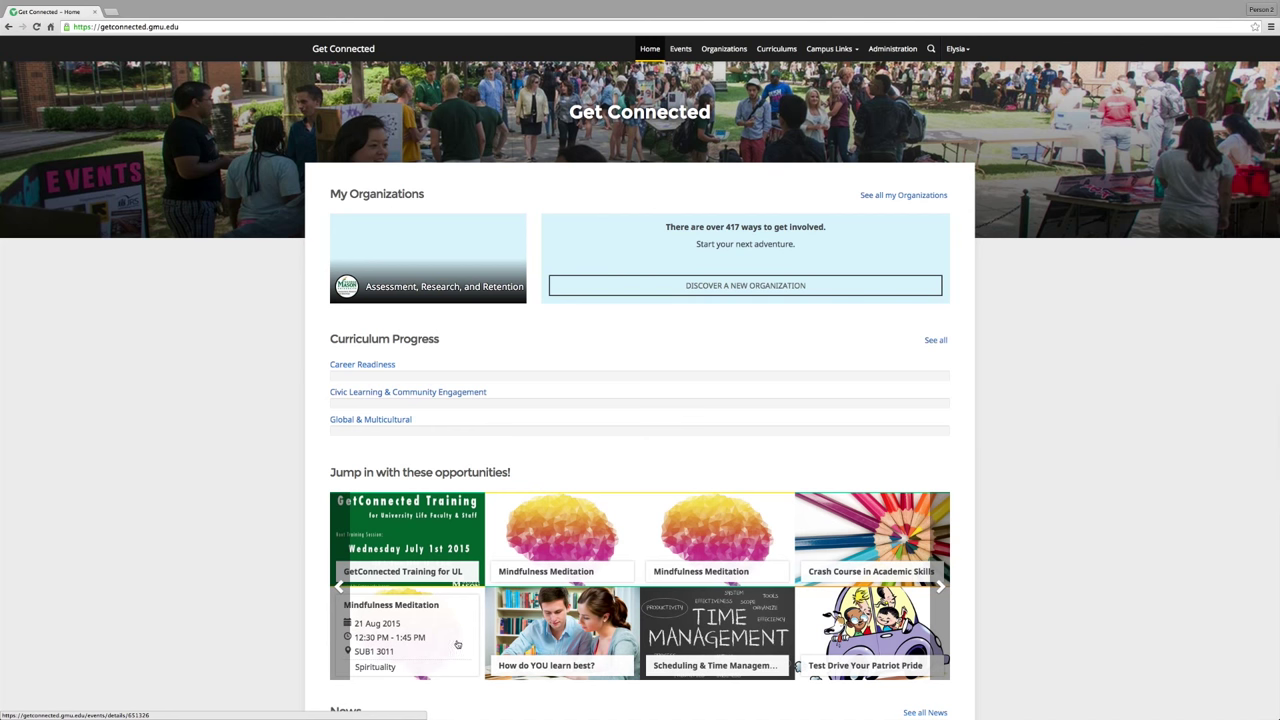
mouse_move(525, 662)
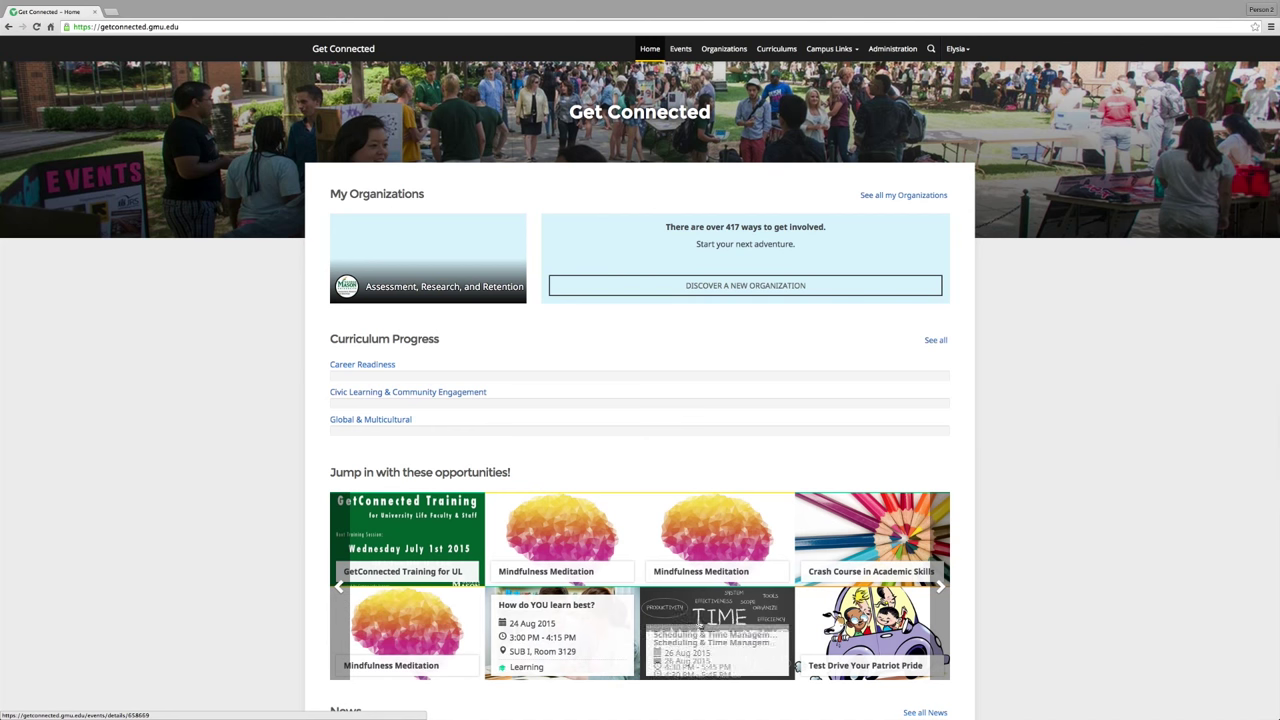
mouse_move(730, 625)
Step: Browse the personal home page's opportunity cards, then bring up the account options list
scroll(730, 625, "up", 1)
scroll(730, 625, "down", 3)
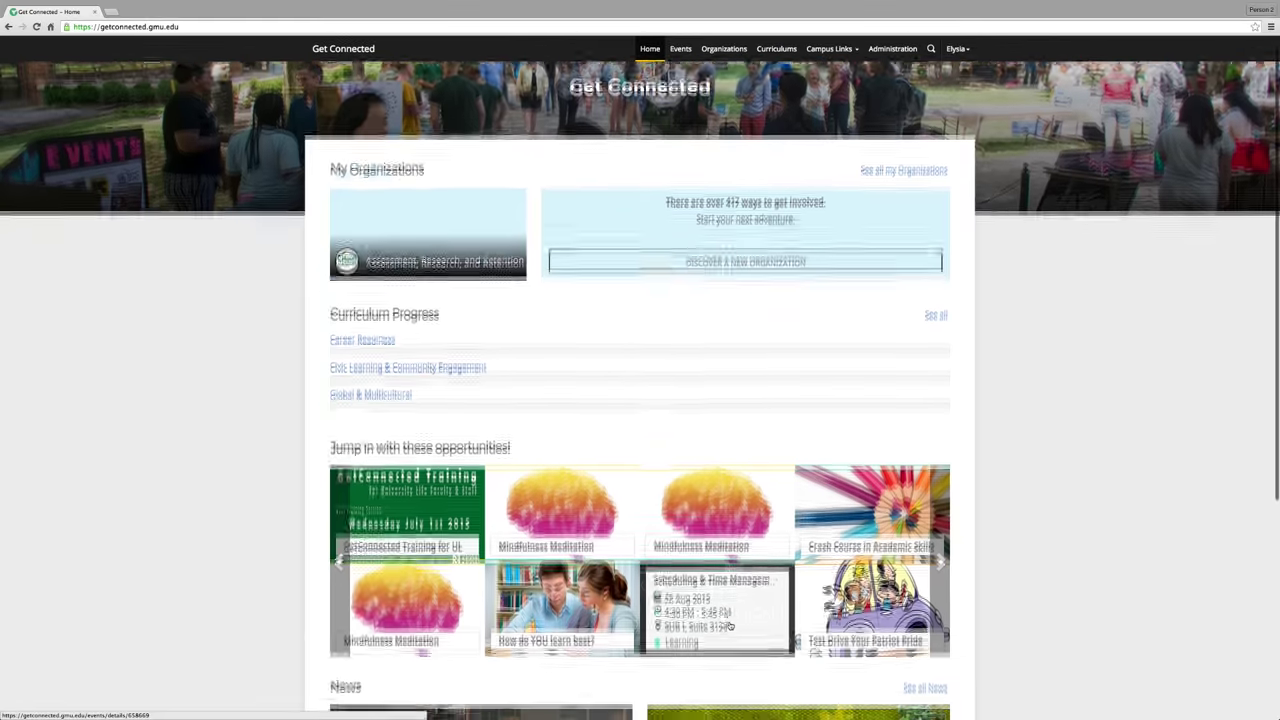
scroll(731, 625, "down", 2)
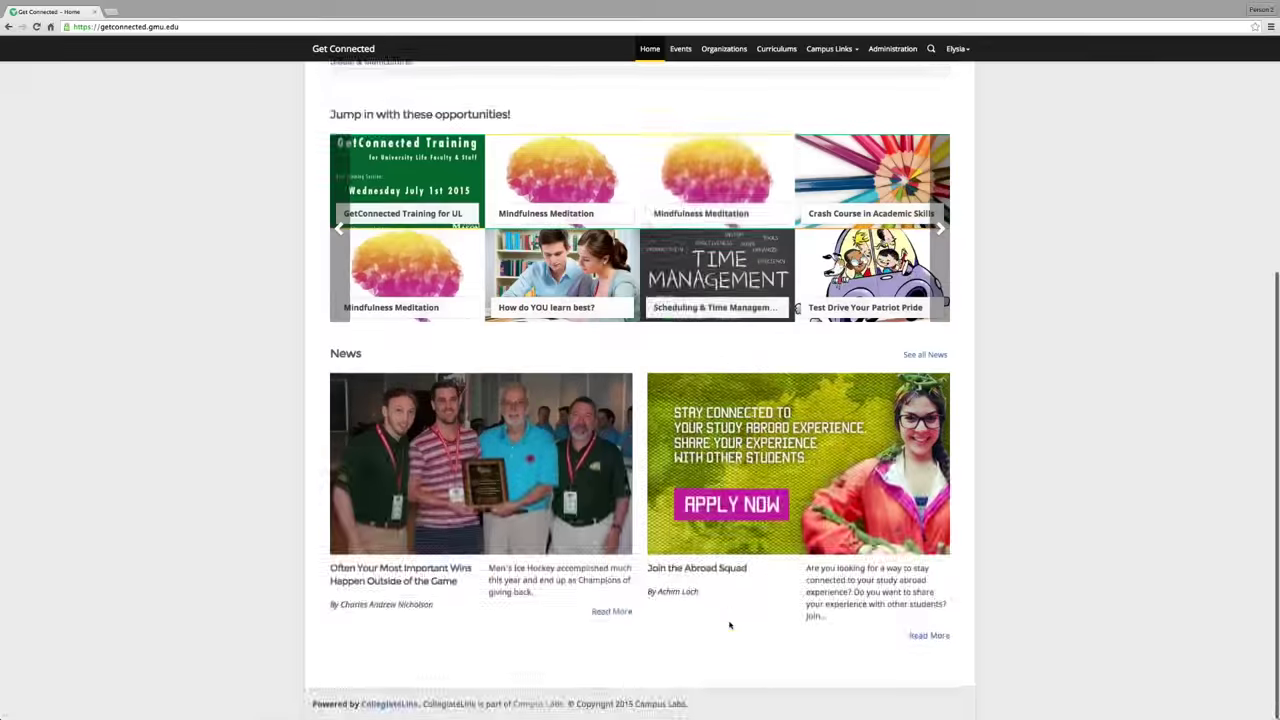
scroll(731, 625, "up", 5)
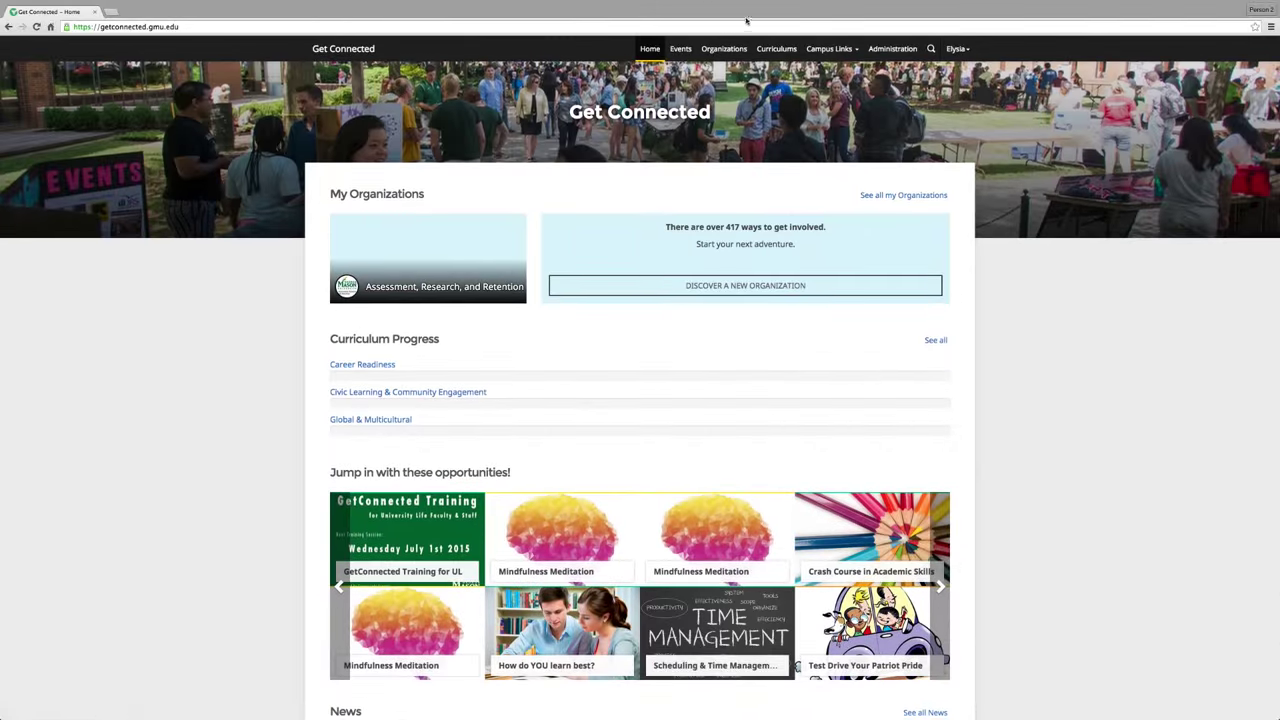
left_click(957, 50)
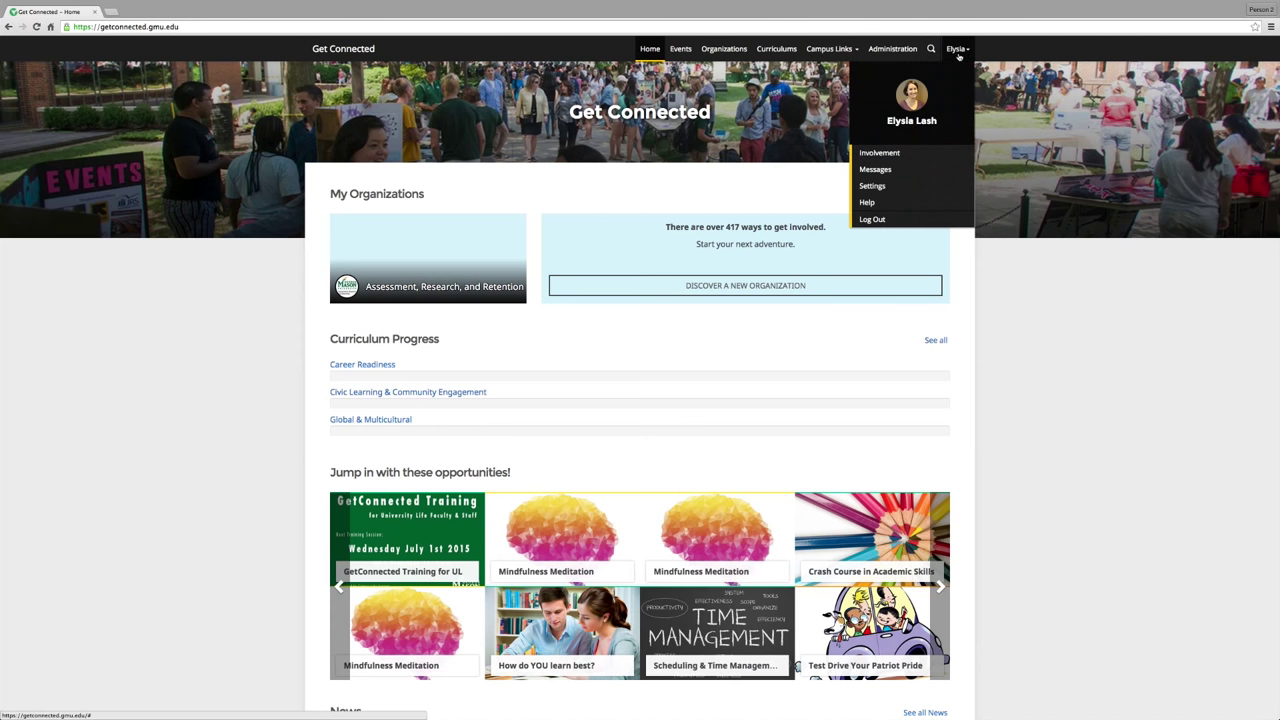
Step: Go to account Settings, review the Profile name fields, and expand the Demographics section
left_click(886, 189)
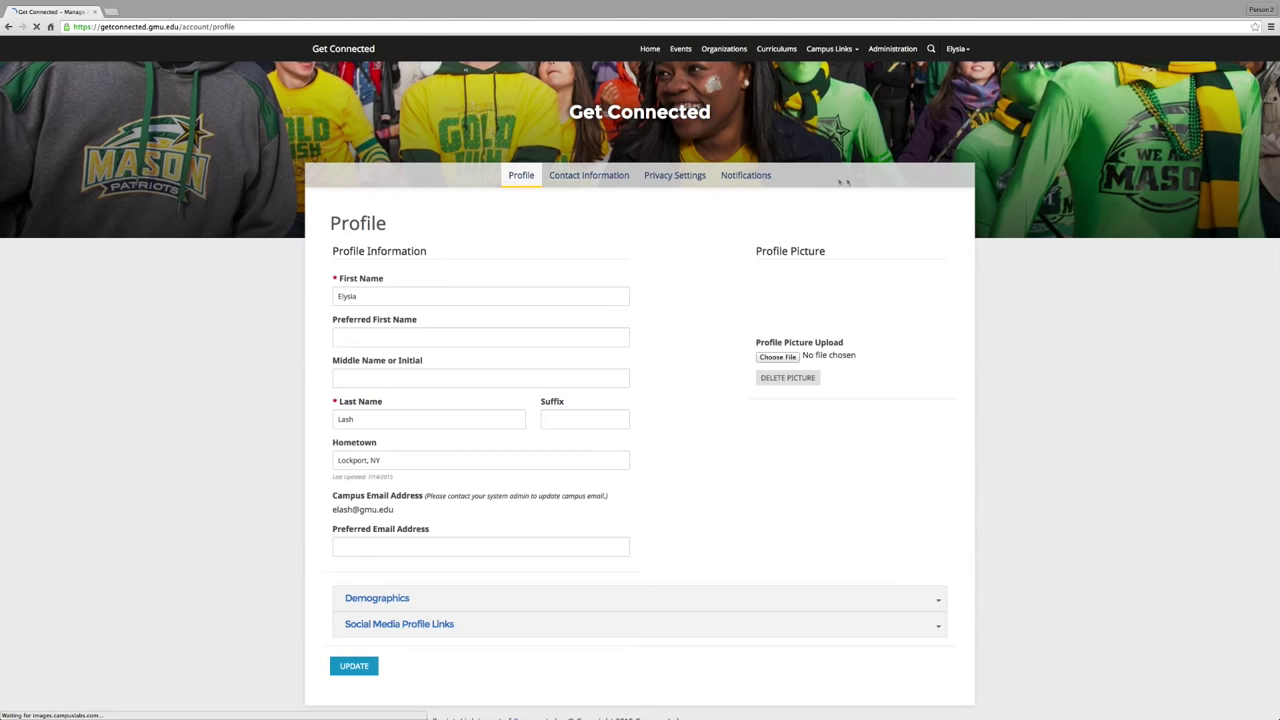
left_click(474, 376)
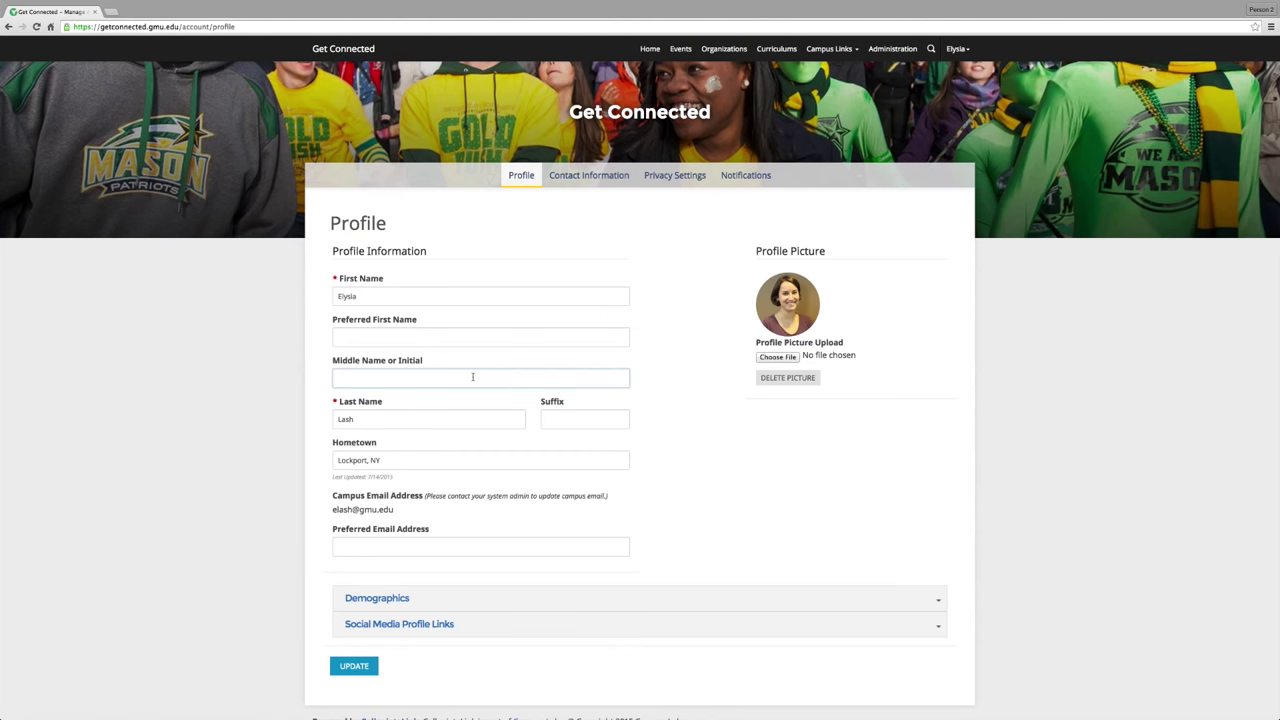
scroll(473, 376, "down", 1)
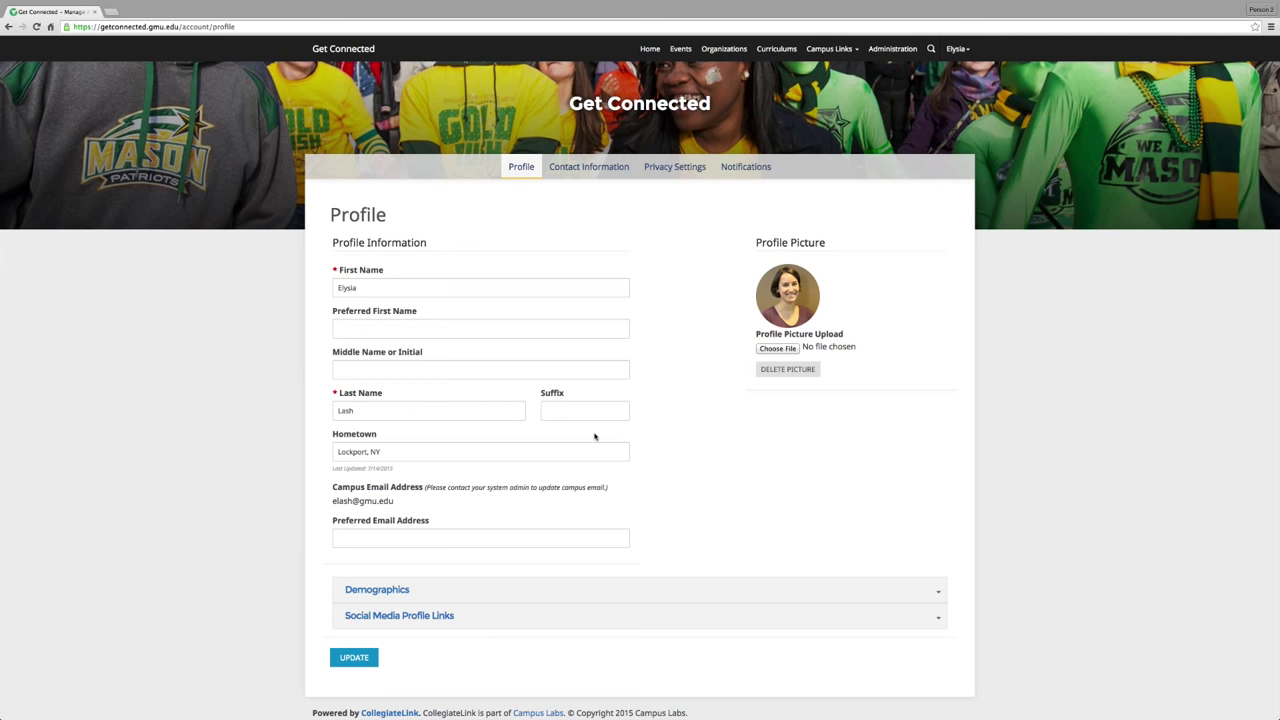
left_click(938, 594)
Step: Expand Social Media Profile Links, review the profile fields, and save them with UPDATE
scroll(938, 597, "down", 2)
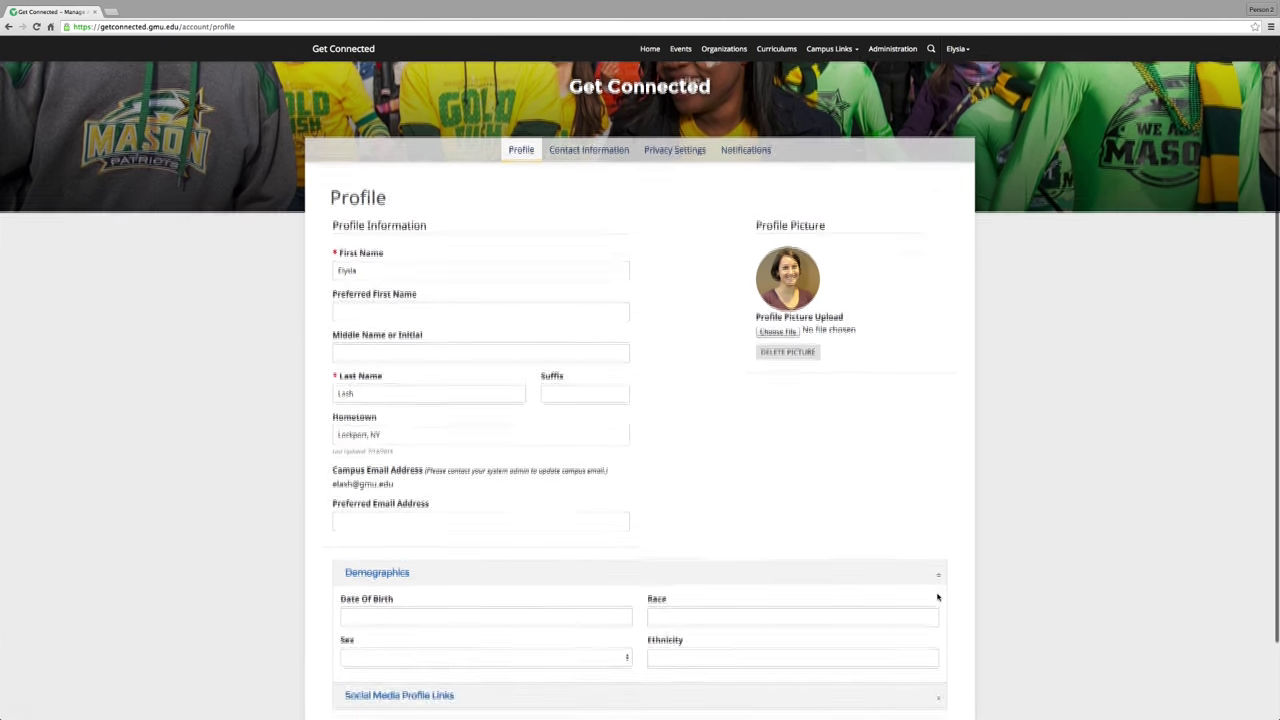
scroll(938, 597, "down", 1)
scroll(938, 600, "down", 1)
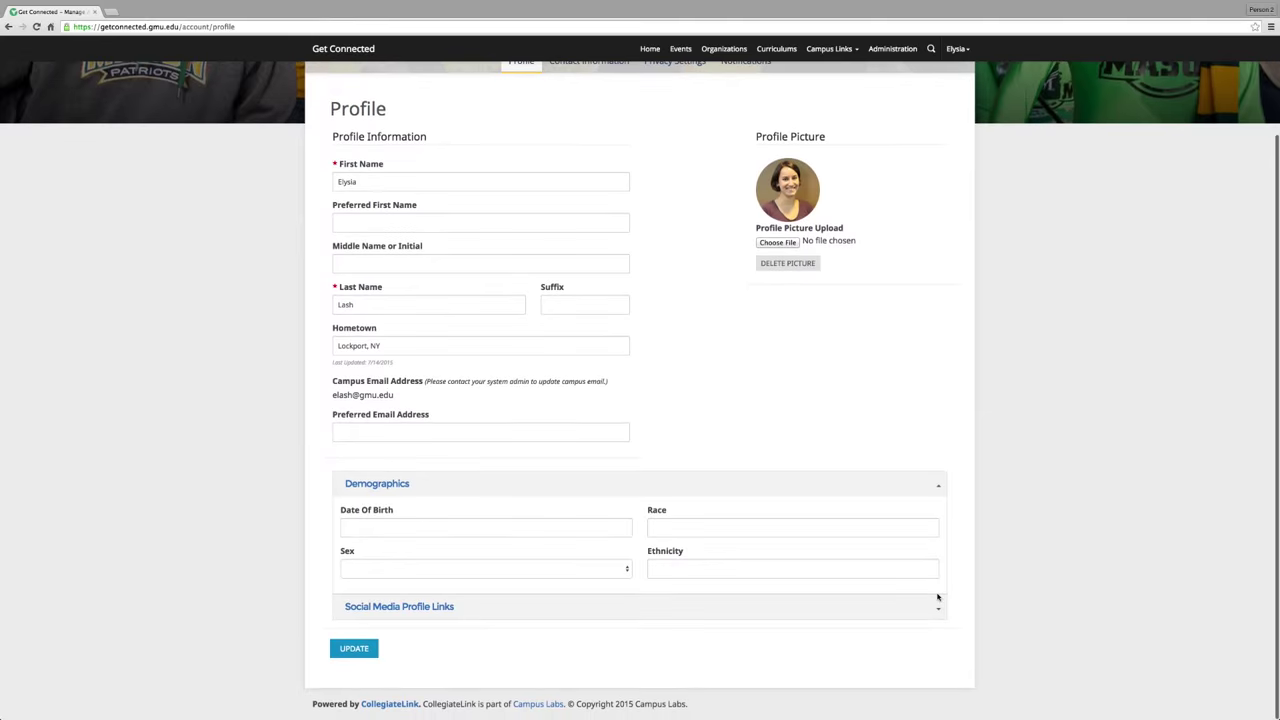
left_click(938, 604)
scroll(938, 604, "down", 2)
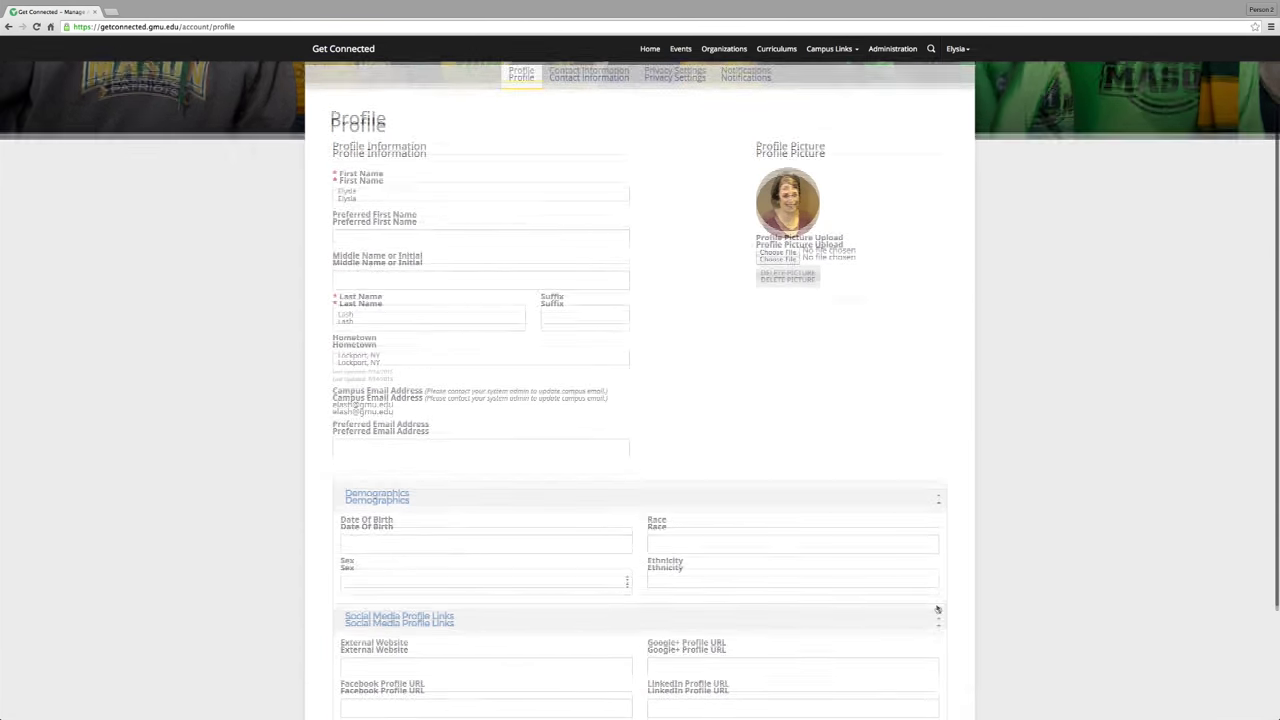
scroll(937, 605, "down", 1)
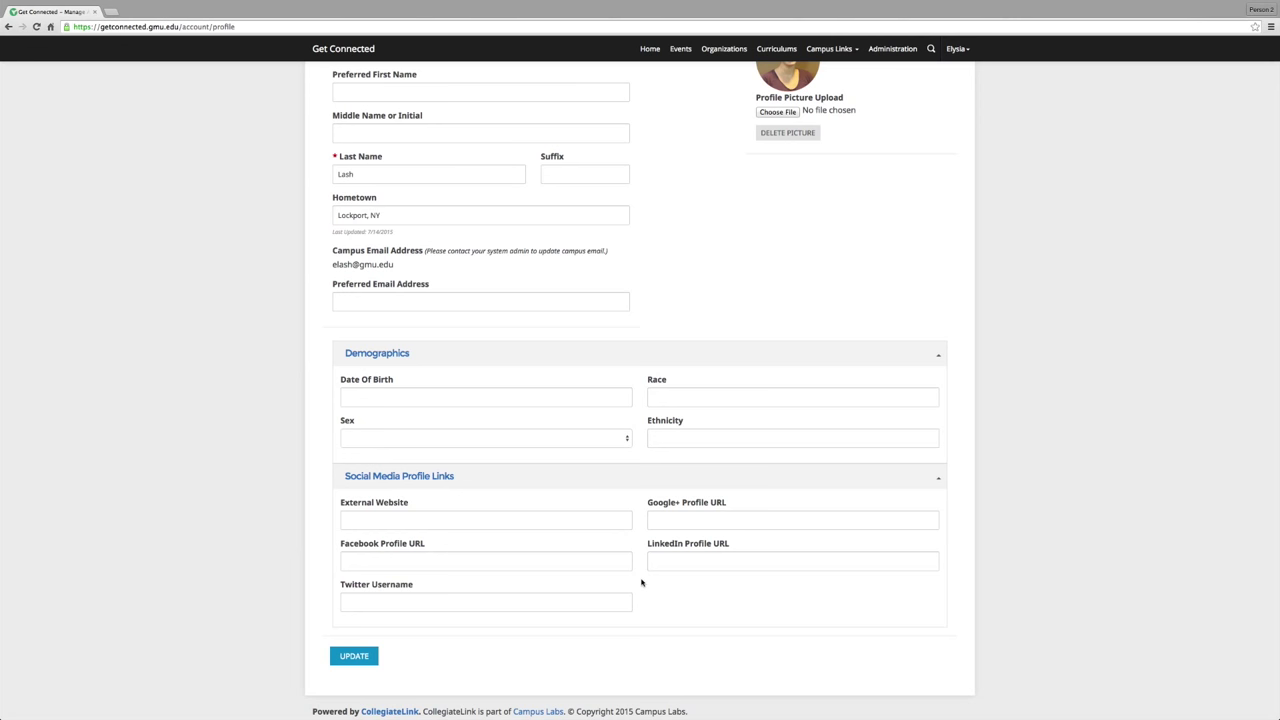
left_click(355, 657)
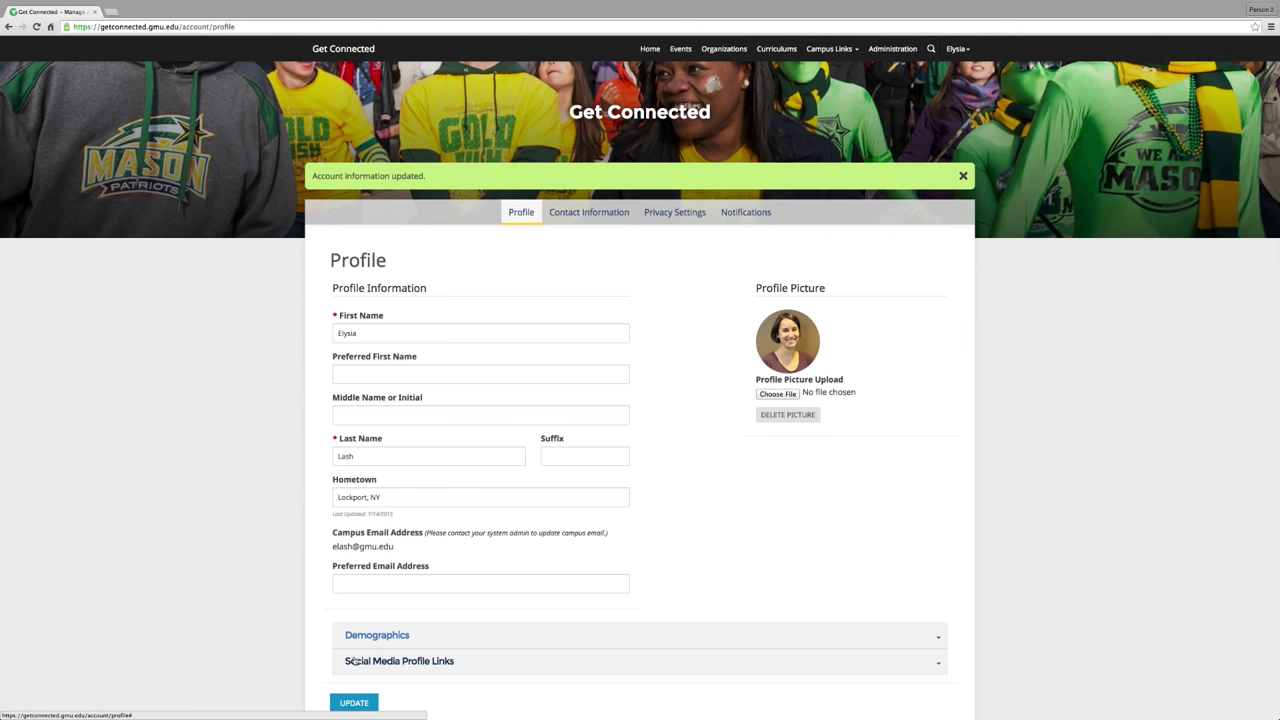
scroll(355, 661, "down", 1)
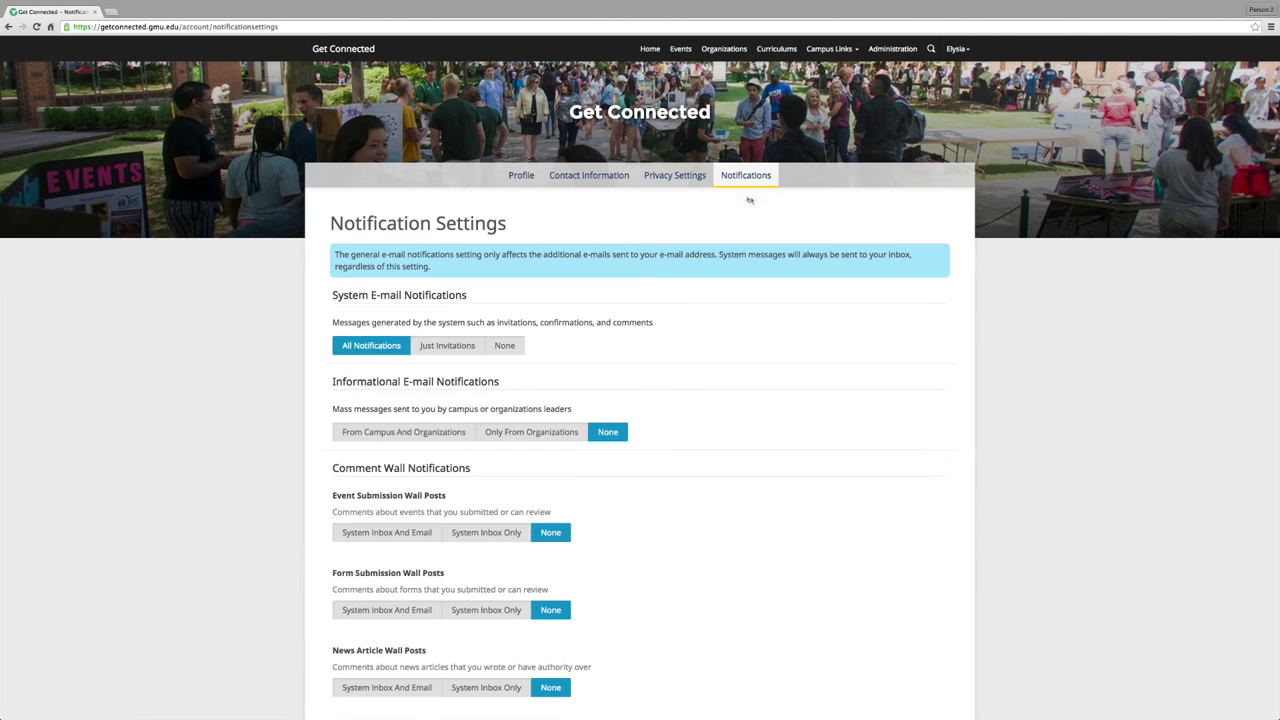
Step: Set Event Submission wall post notifications to System Inbox And Email
scroll(577, 367, "down", 1)
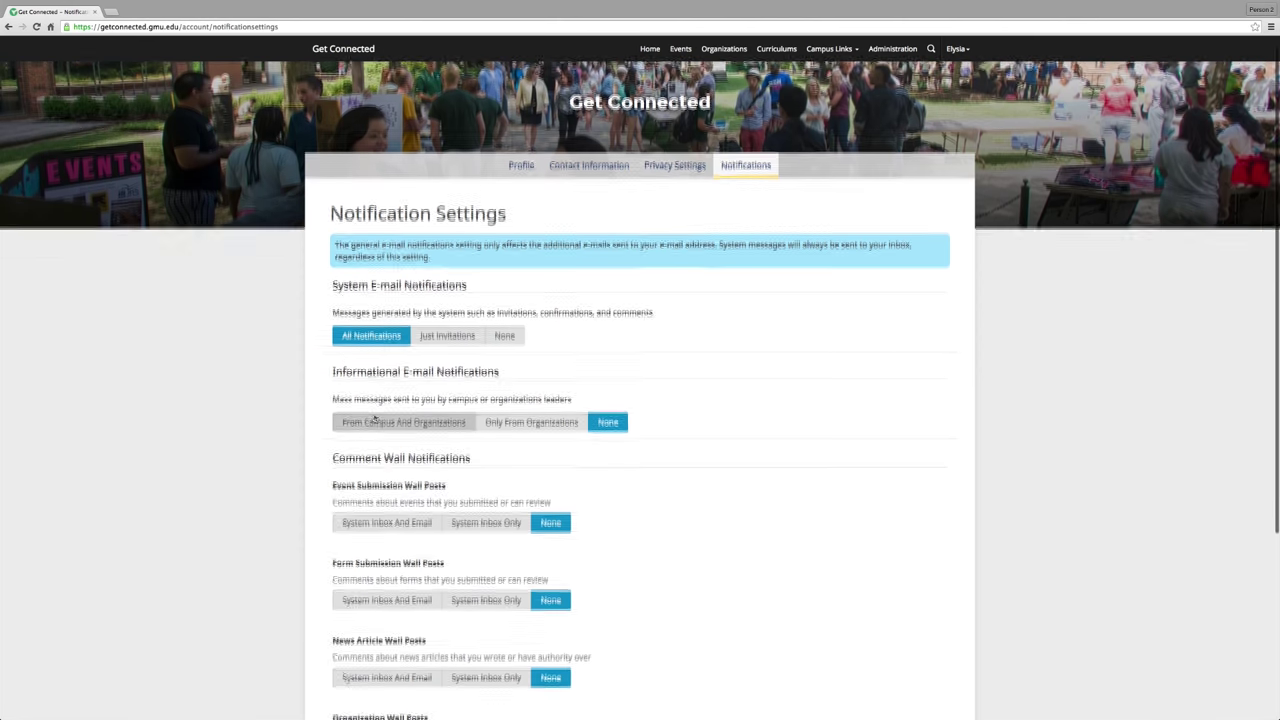
scroll(375, 419, "down", 2)
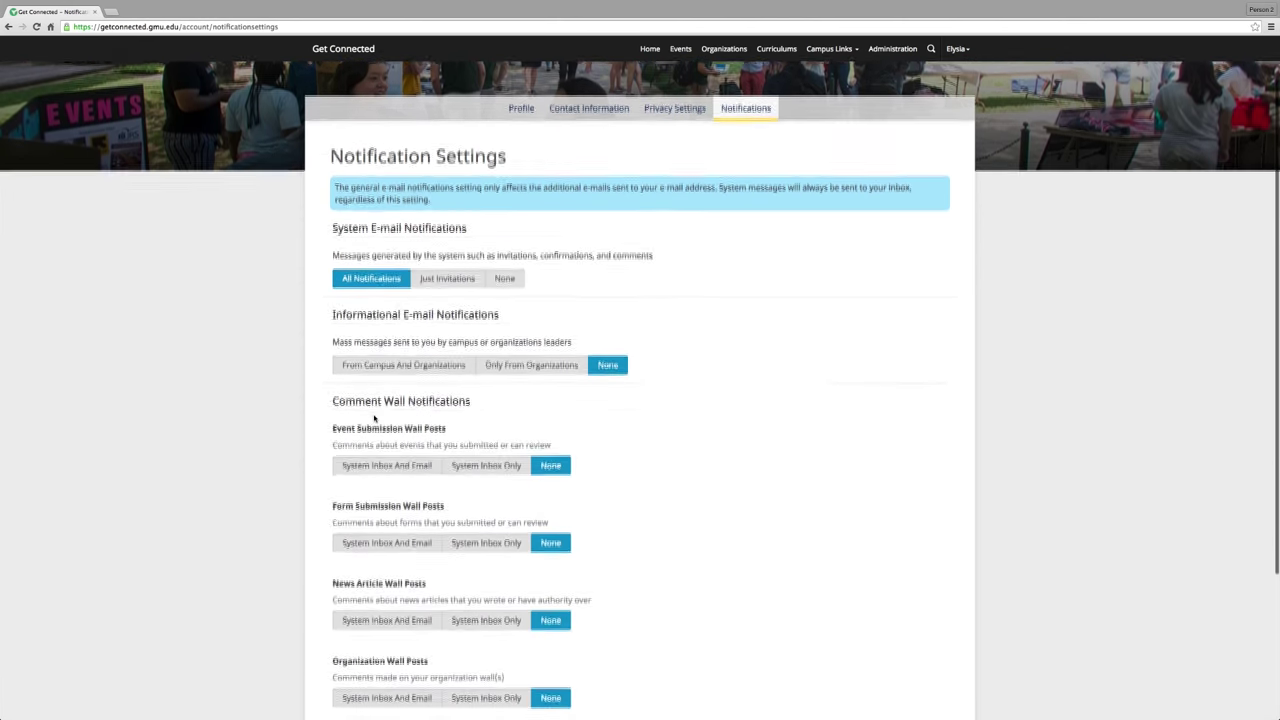
scroll(375, 419, "down", 2)
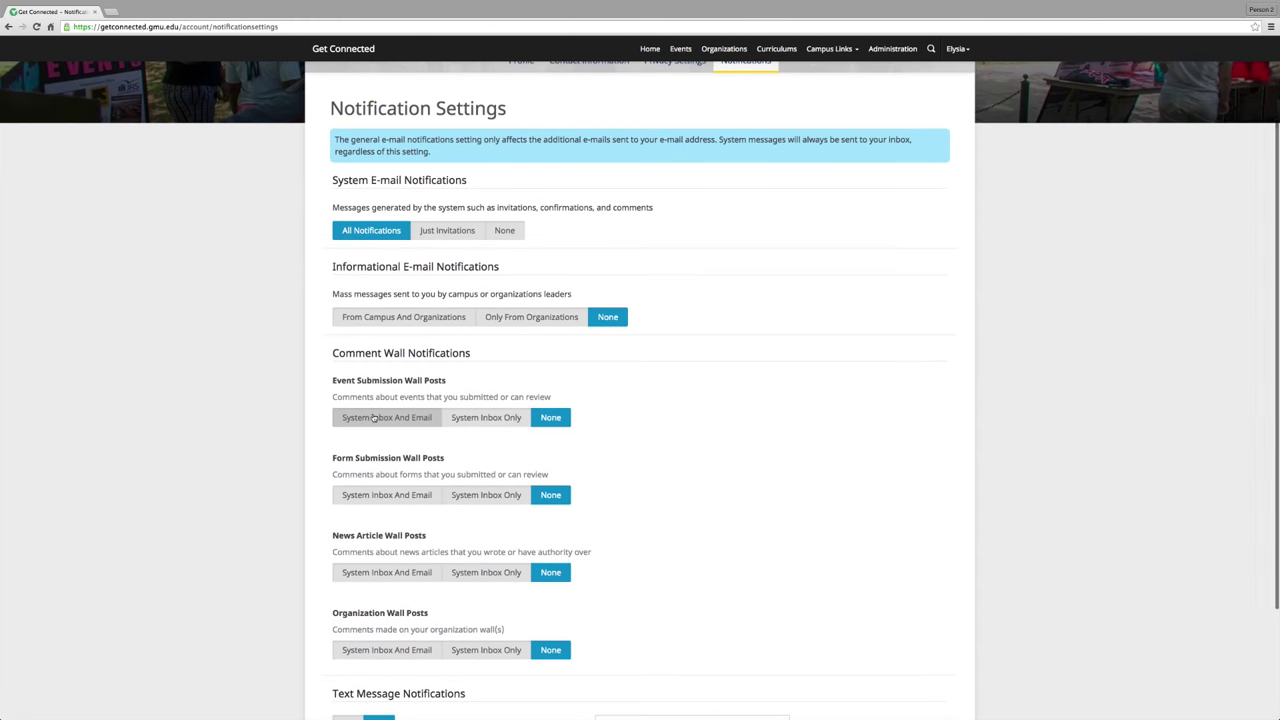
left_click(373, 418)
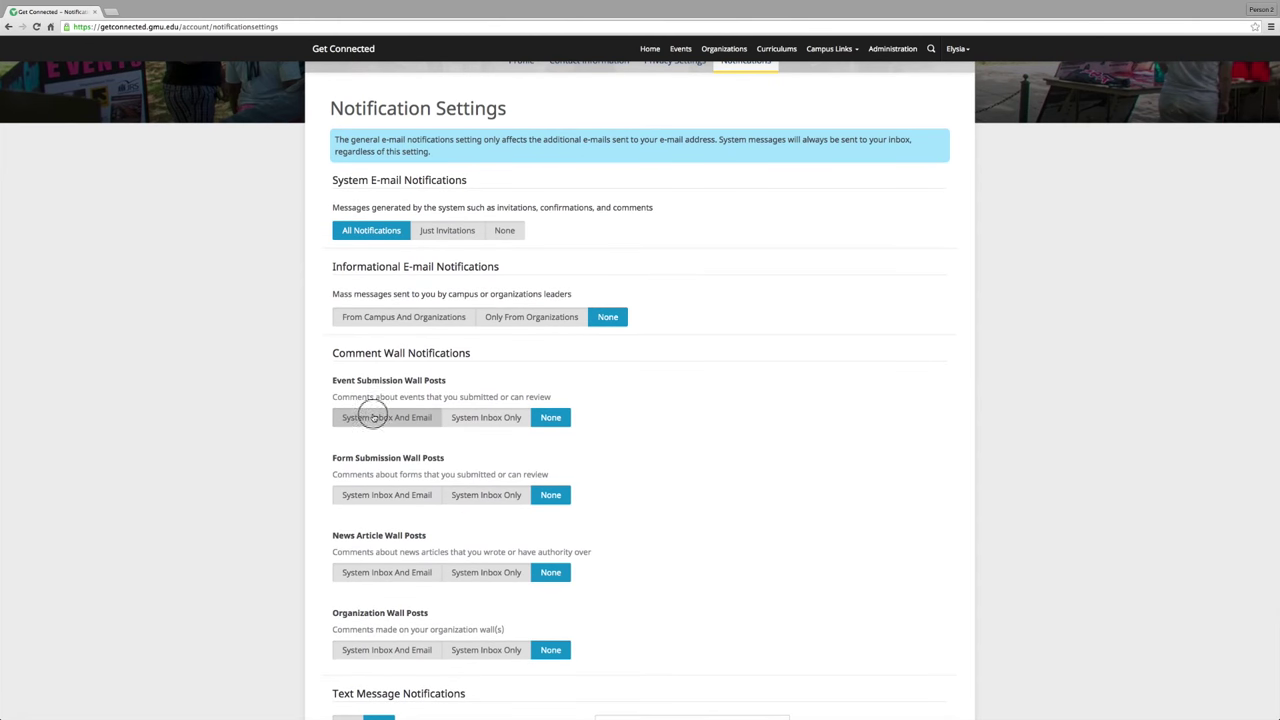
Step: Route form submission, news article and organization wall comments to inbox and e-mail, and enable mass e-mails
left_click(386, 495)
scroll(388, 502, "down", 1)
left_click(387, 549)
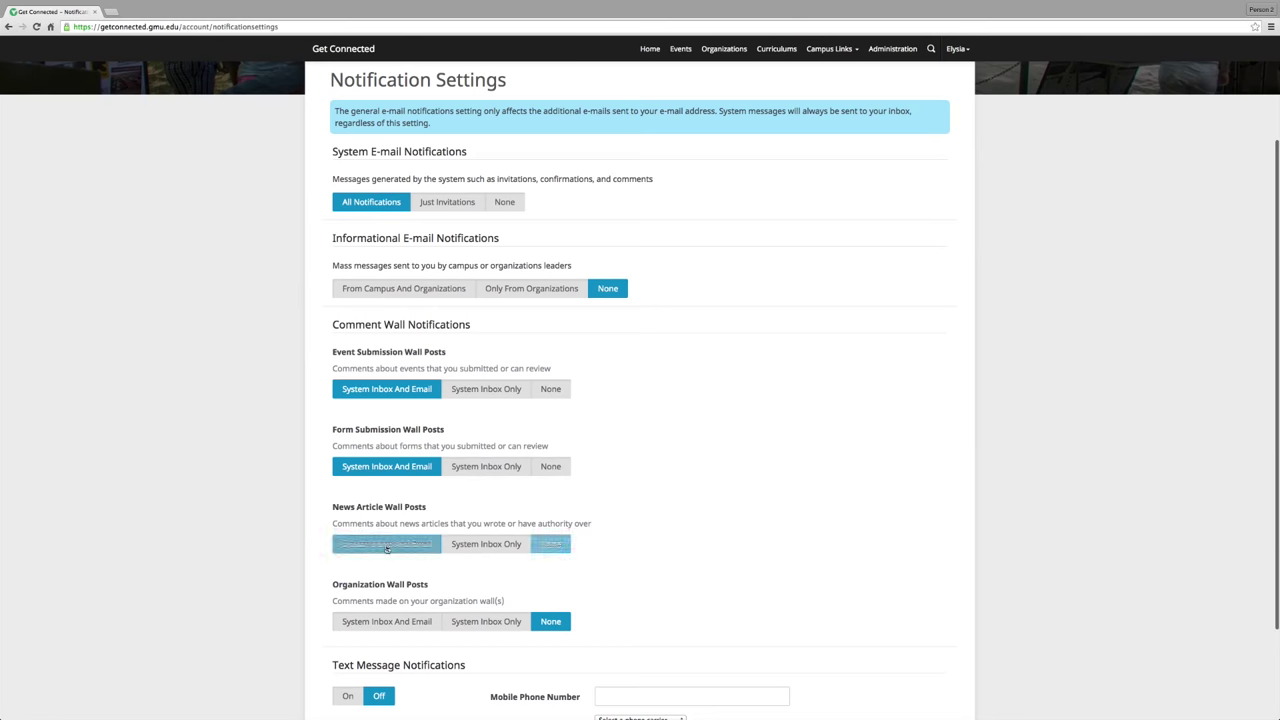
scroll(388, 549, "down", 1)
left_click(379, 612)
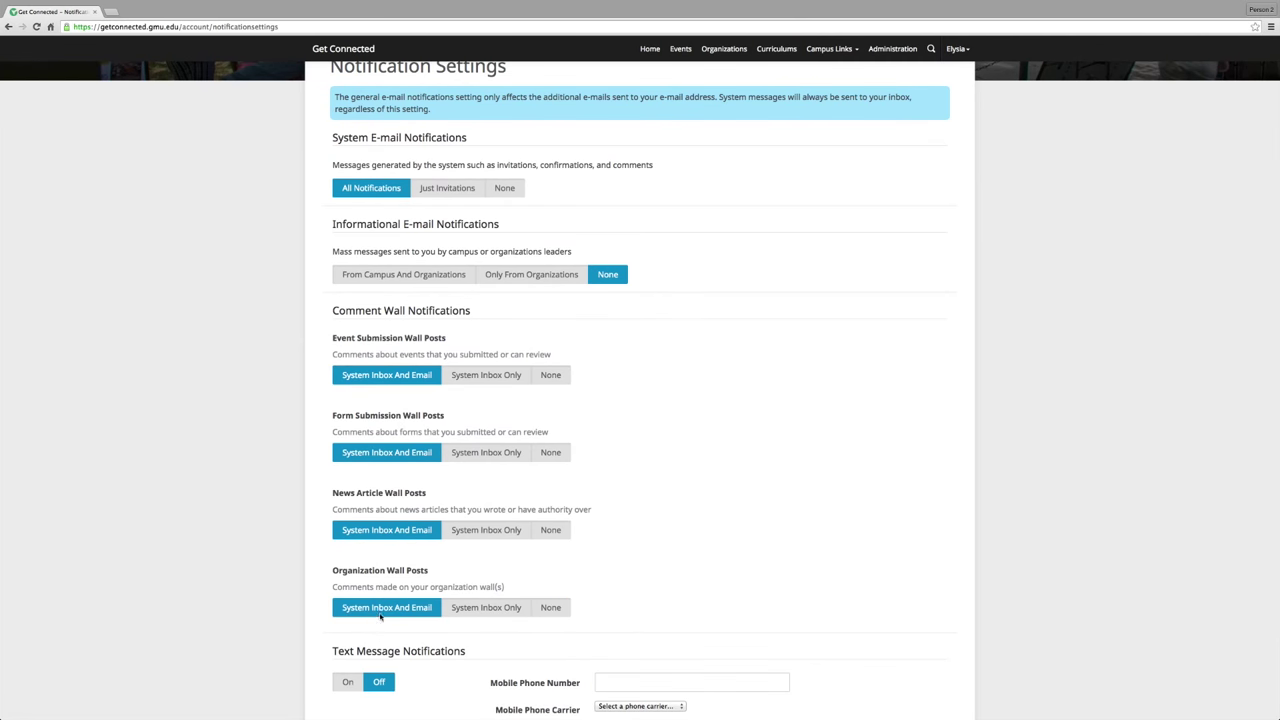
left_click(358, 276)
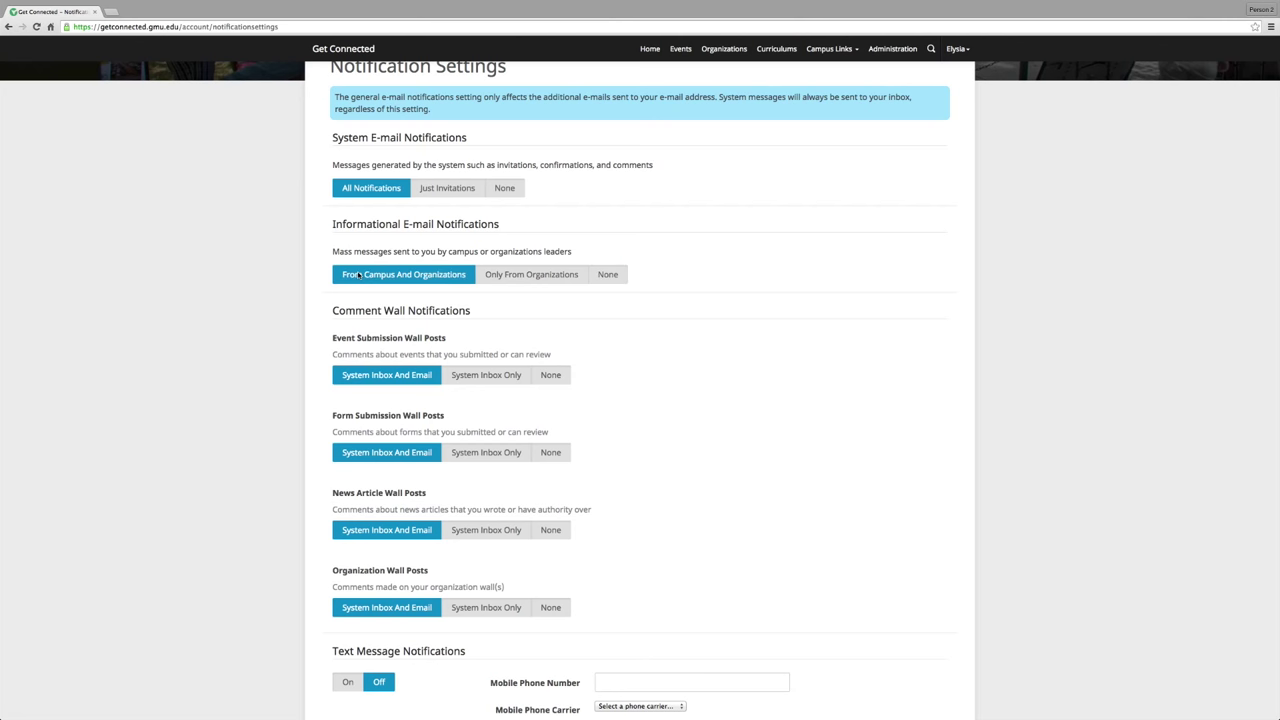
scroll(350, 360, "down", 2)
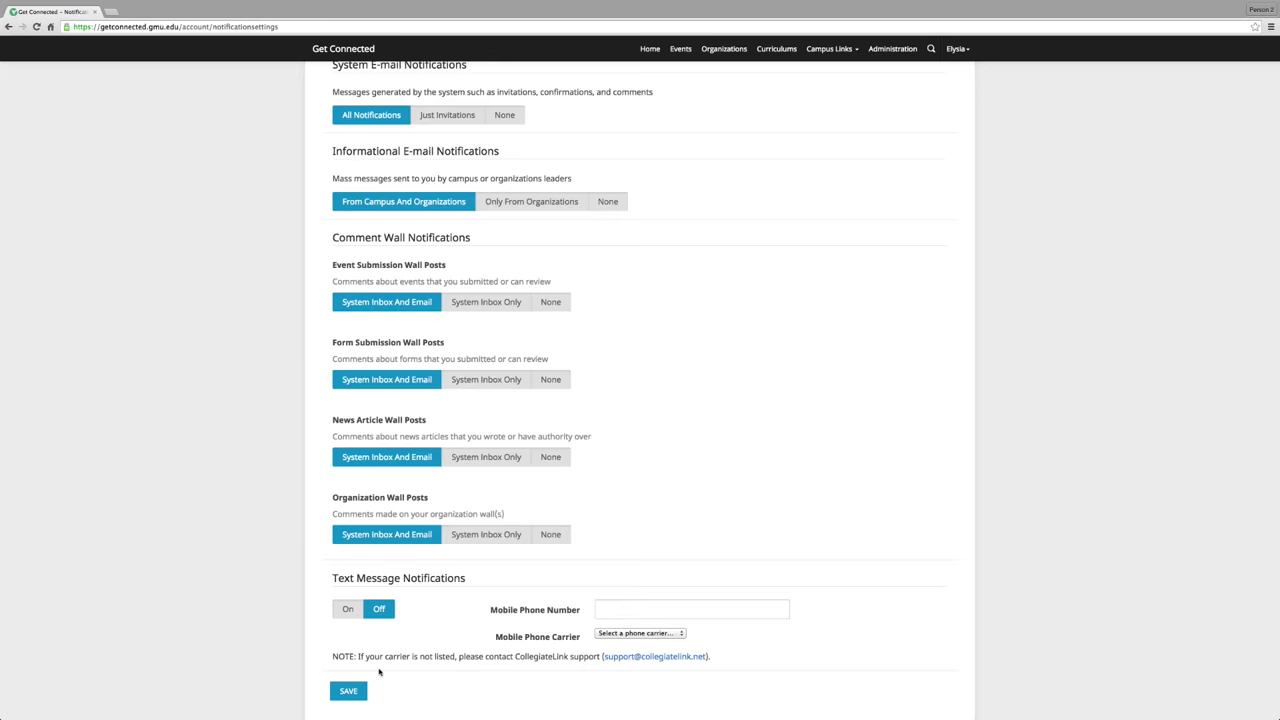
Step: Save the notification settings and go to My Involvement from the account menu
left_click(348, 690)
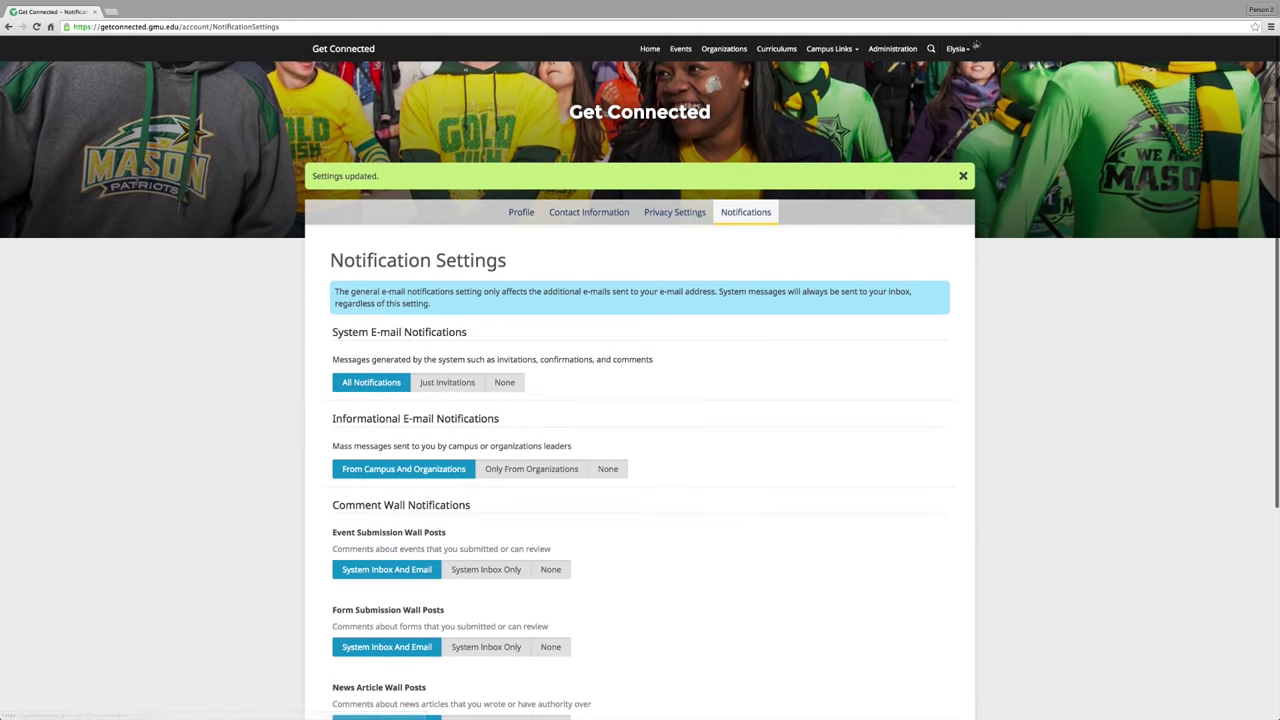
left_click(958, 49)
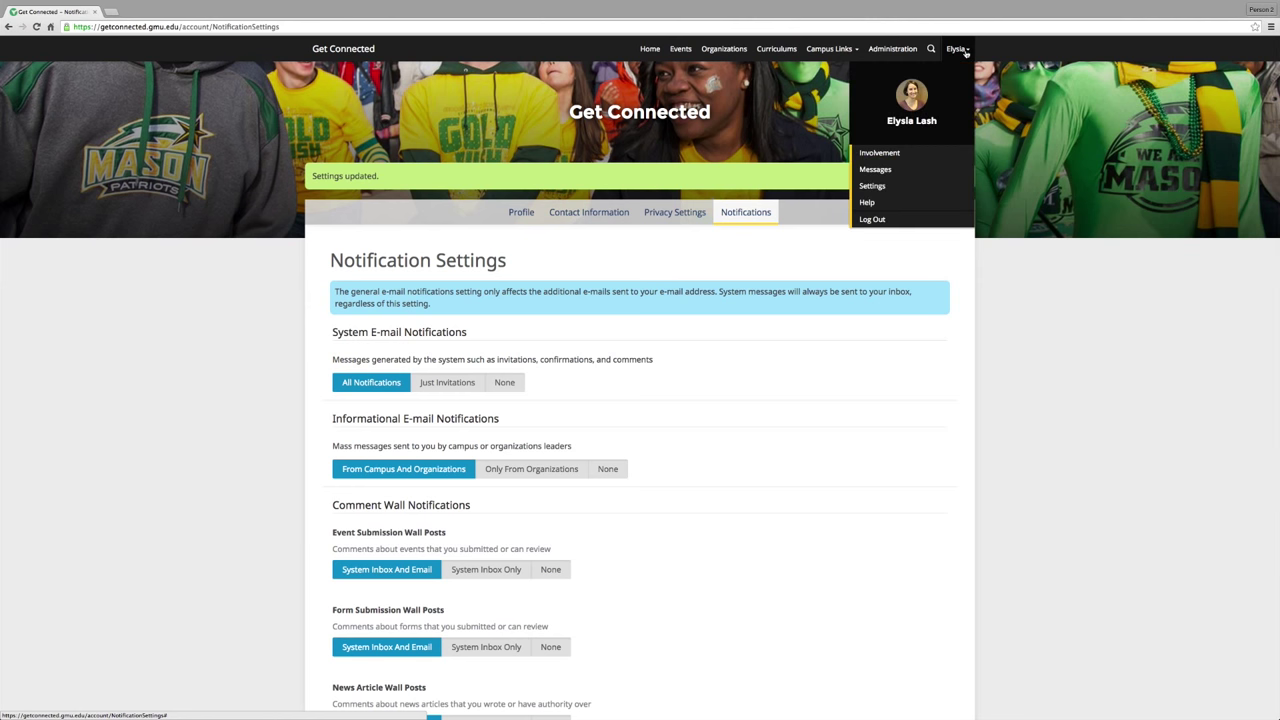
left_click(910, 152)
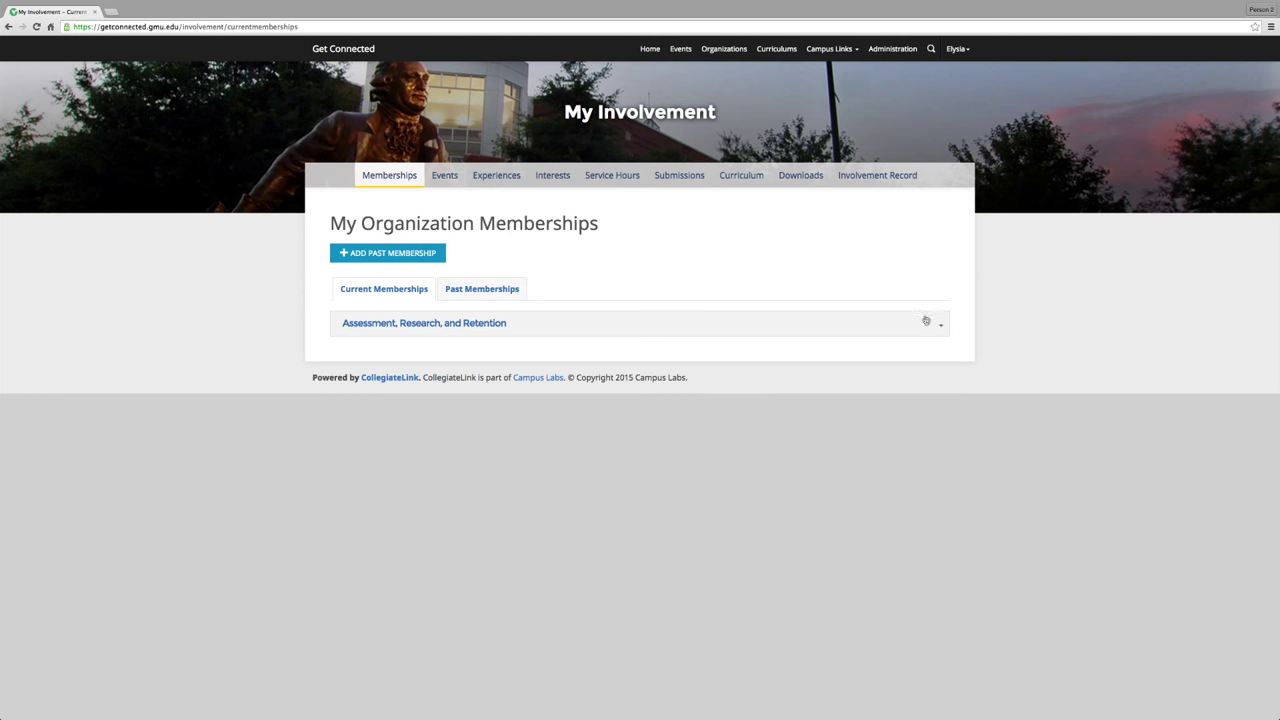
Step: Expand the Assessment, Research, and Retention membership details, then view Manage Interests
left_click(926, 322)
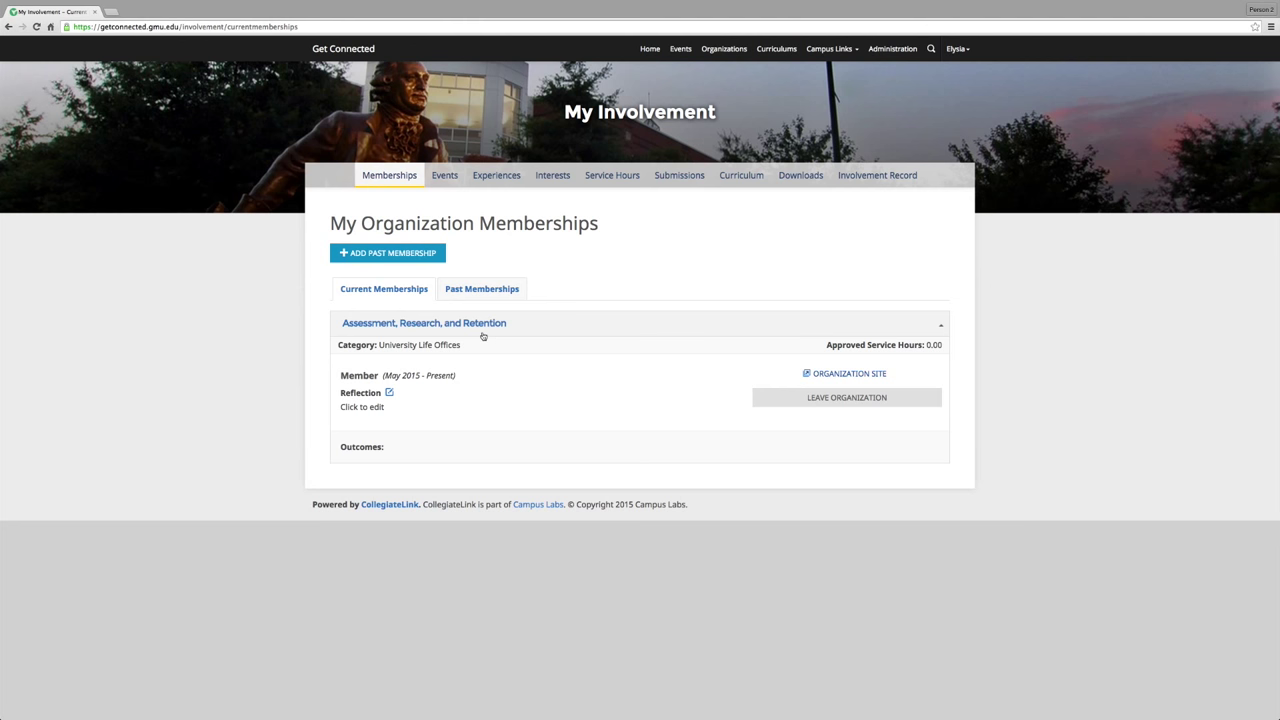
left_click(563, 176)
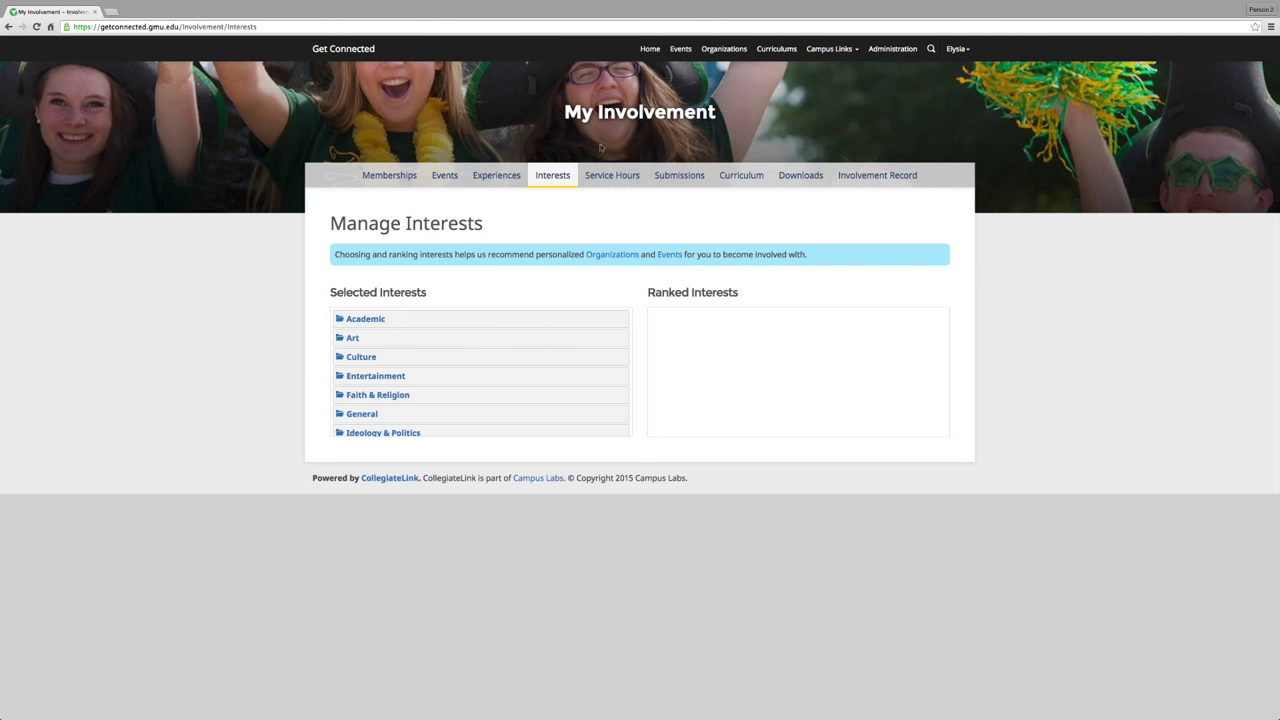
Step: View the Service Hours and Submissions pages, then the Involvement Record preview
left_click(601, 176)
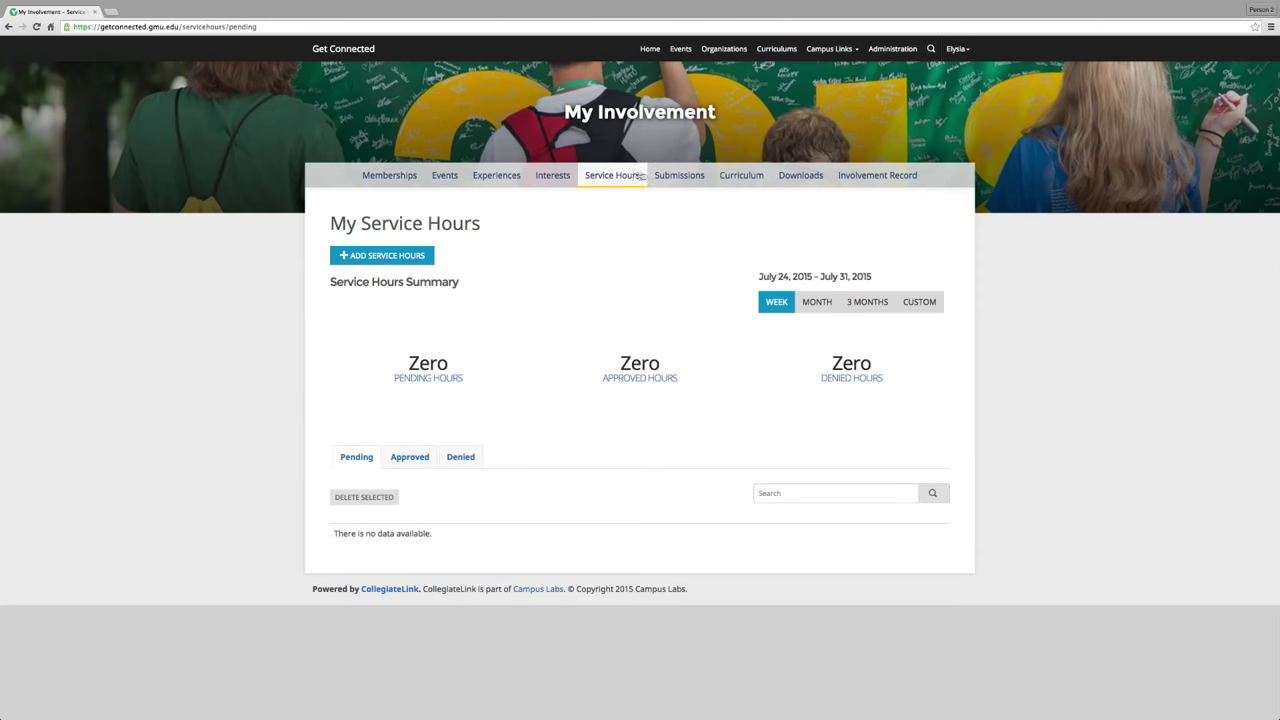
left_click(669, 176)
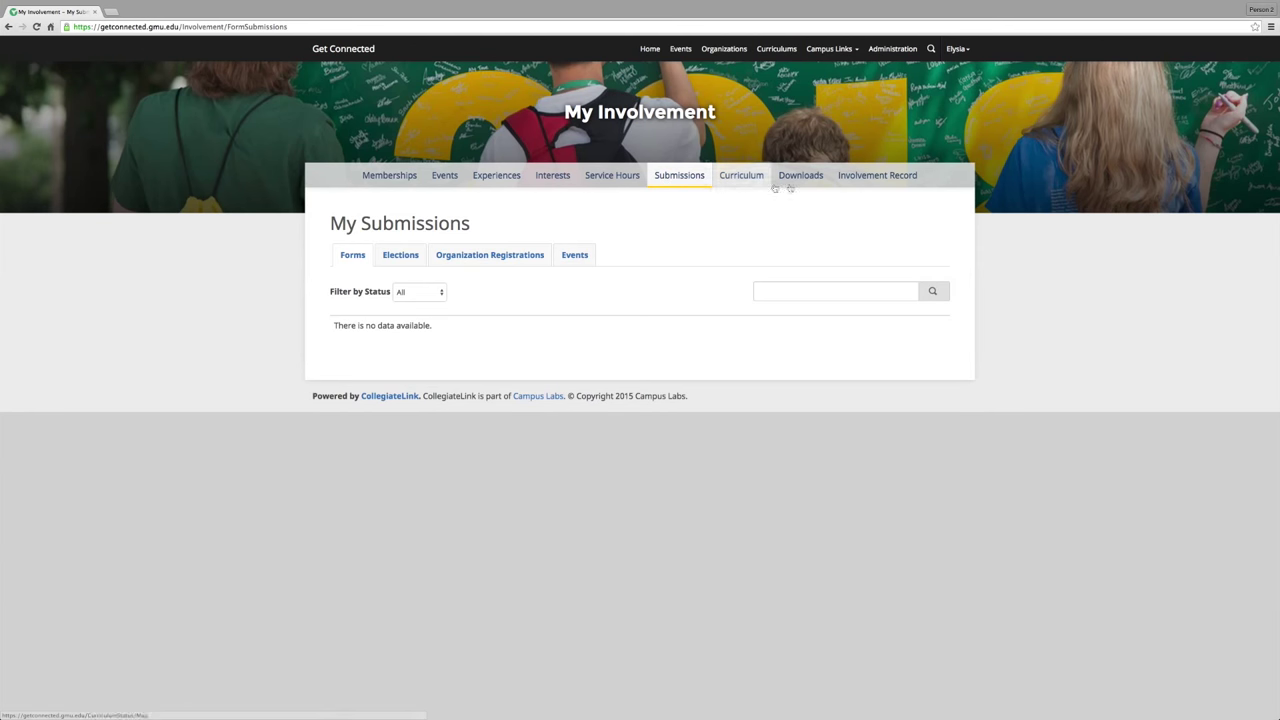
left_click(847, 186)
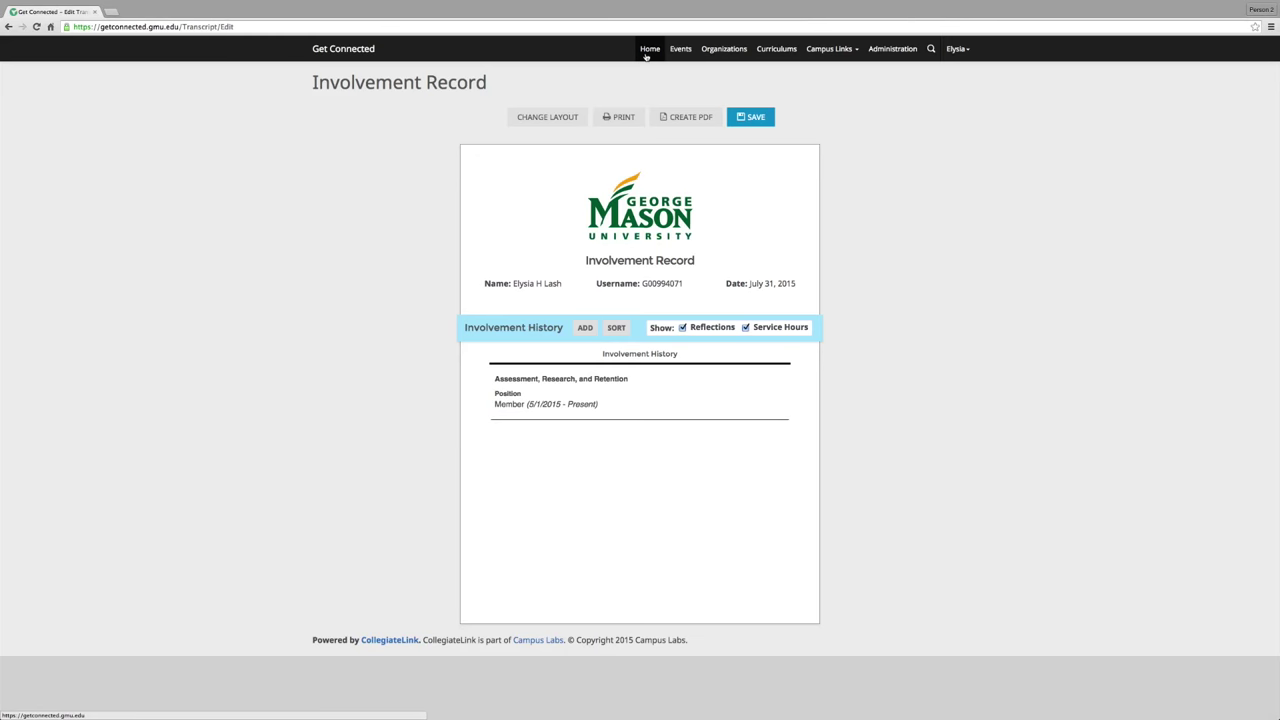
Step: Browse the Organizations Directory and open 180 Degrees Consulting George Mason
left_click(712, 53)
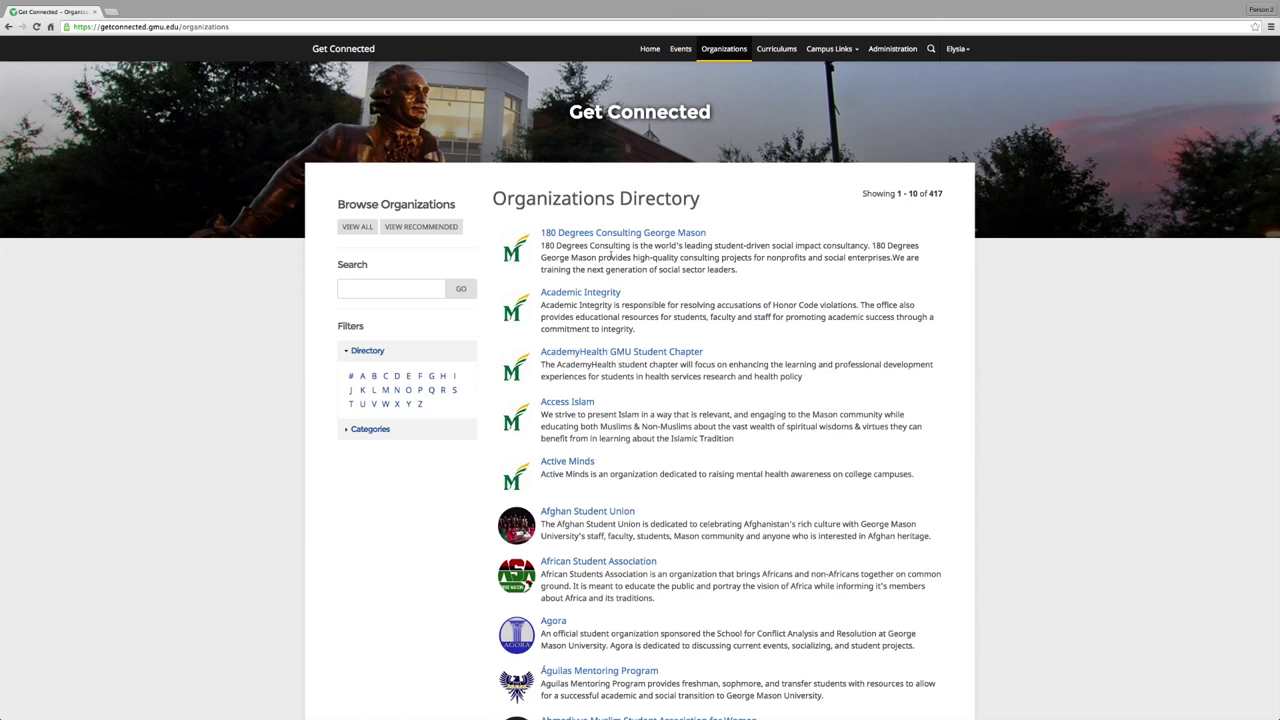
left_click(609, 234)
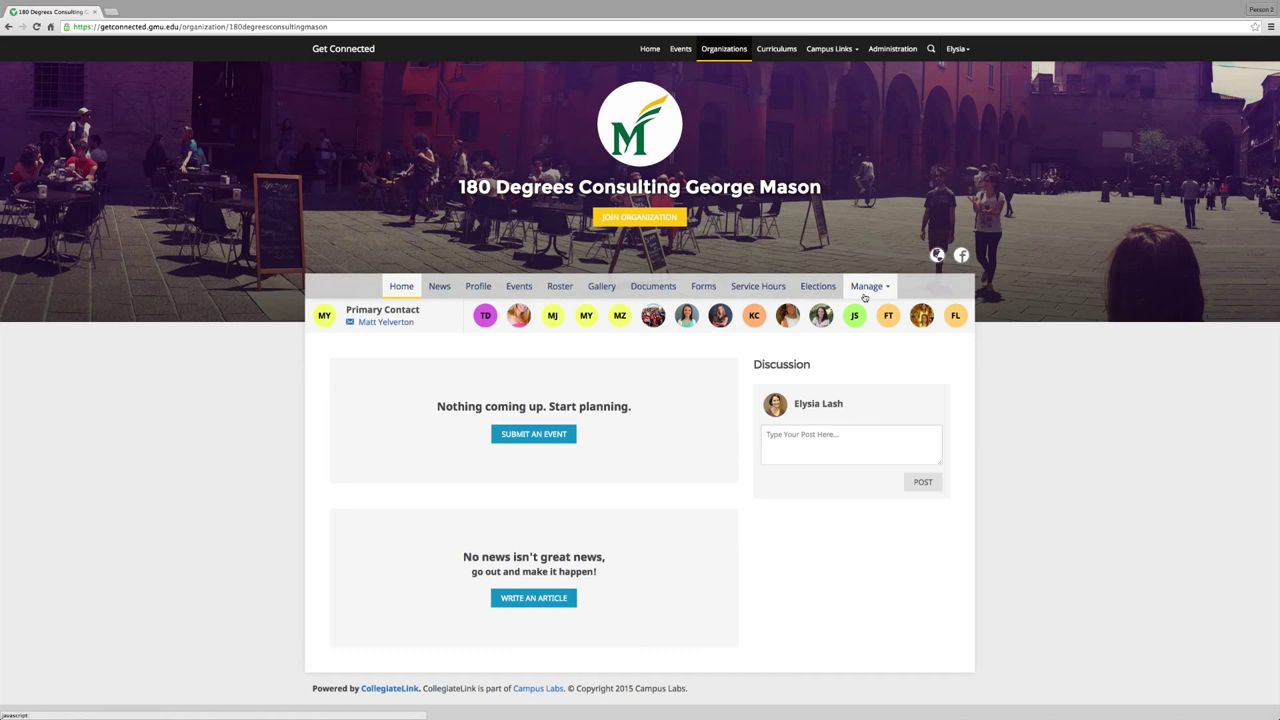
Step: Scroll through the organization's 20-member roster, then open Manage Roster
left_click(560, 287)
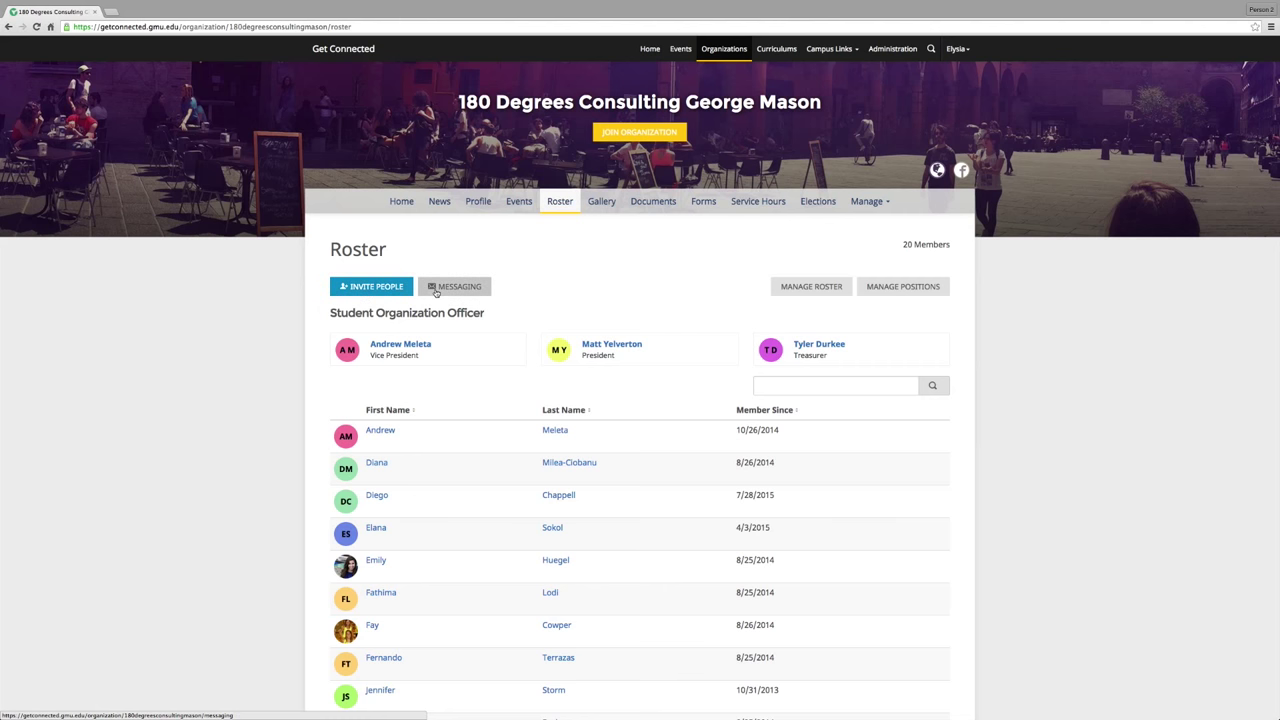
scroll(452, 532, "down", 3)
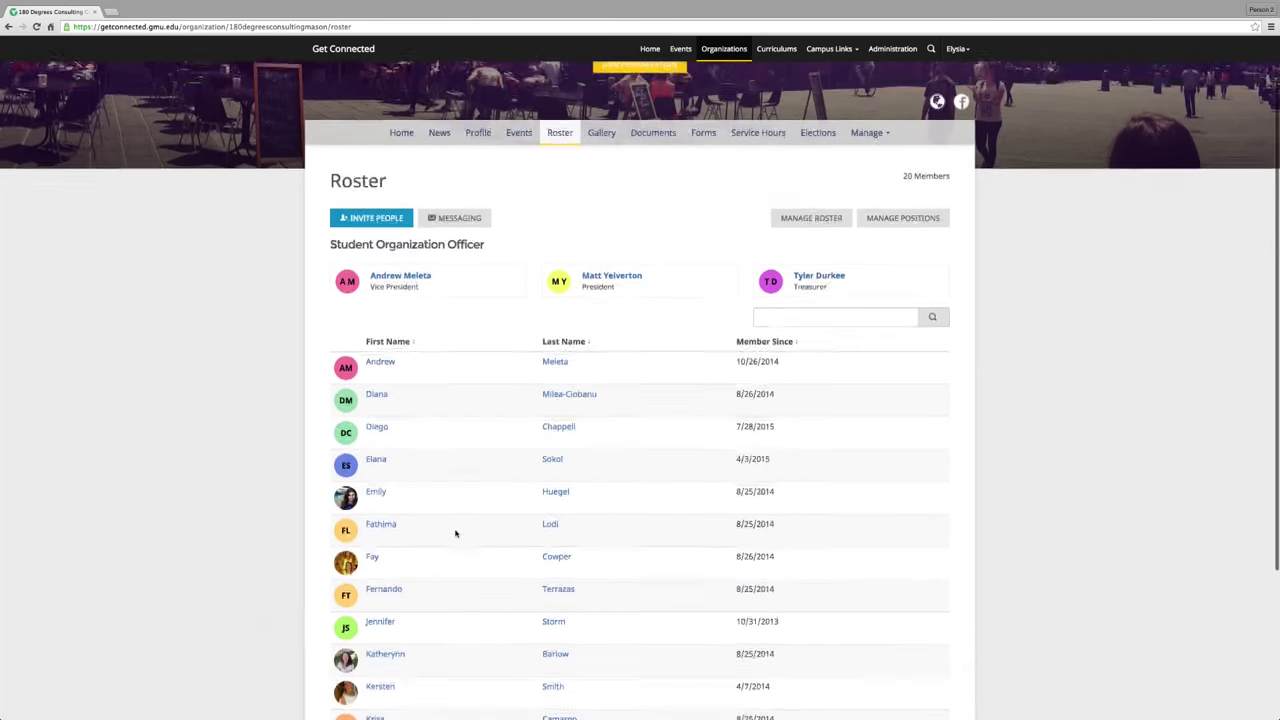
scroll(455, 533, "down", 5)
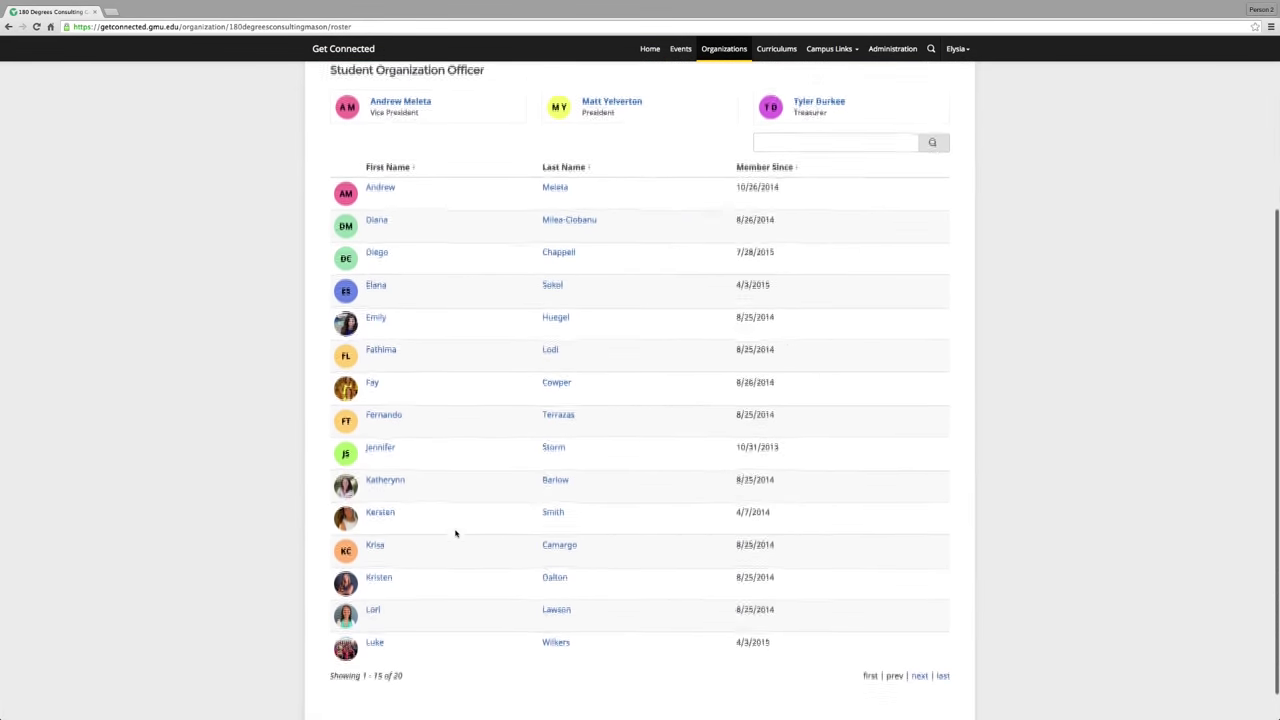
scroll(455, 533, "up", 7)
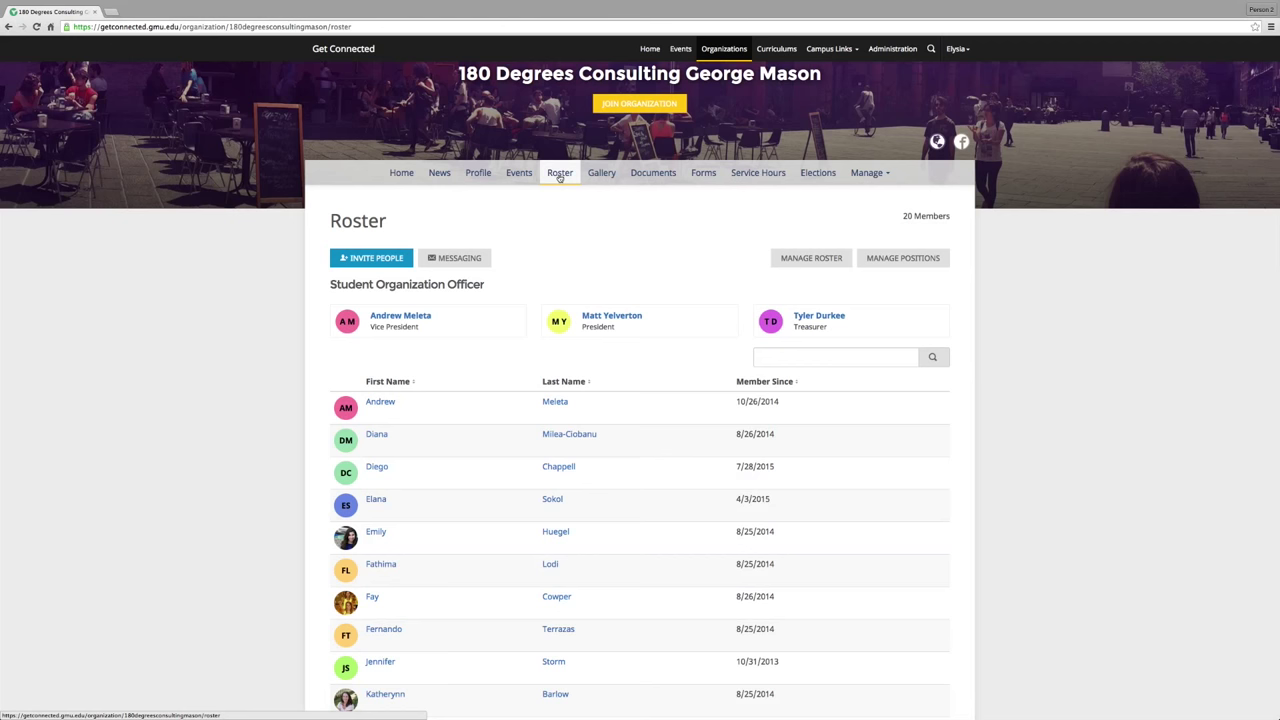
left_click(559, 174)
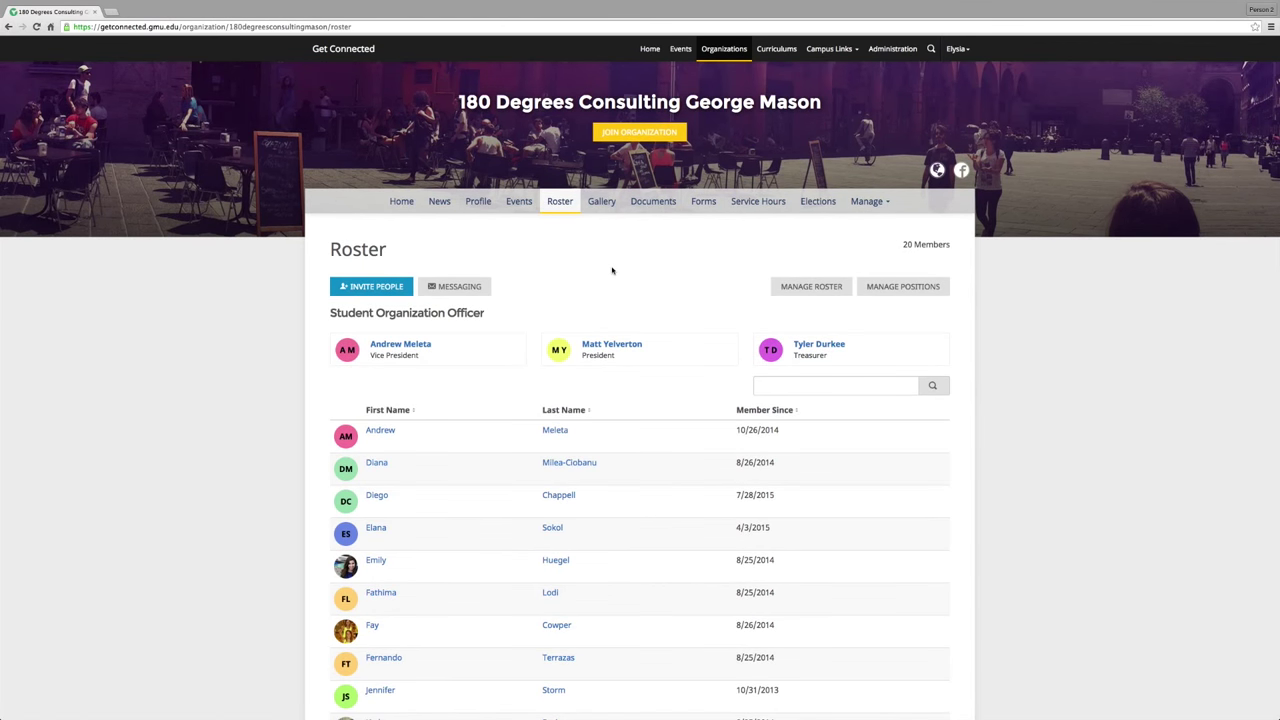
left_click(831, 289)
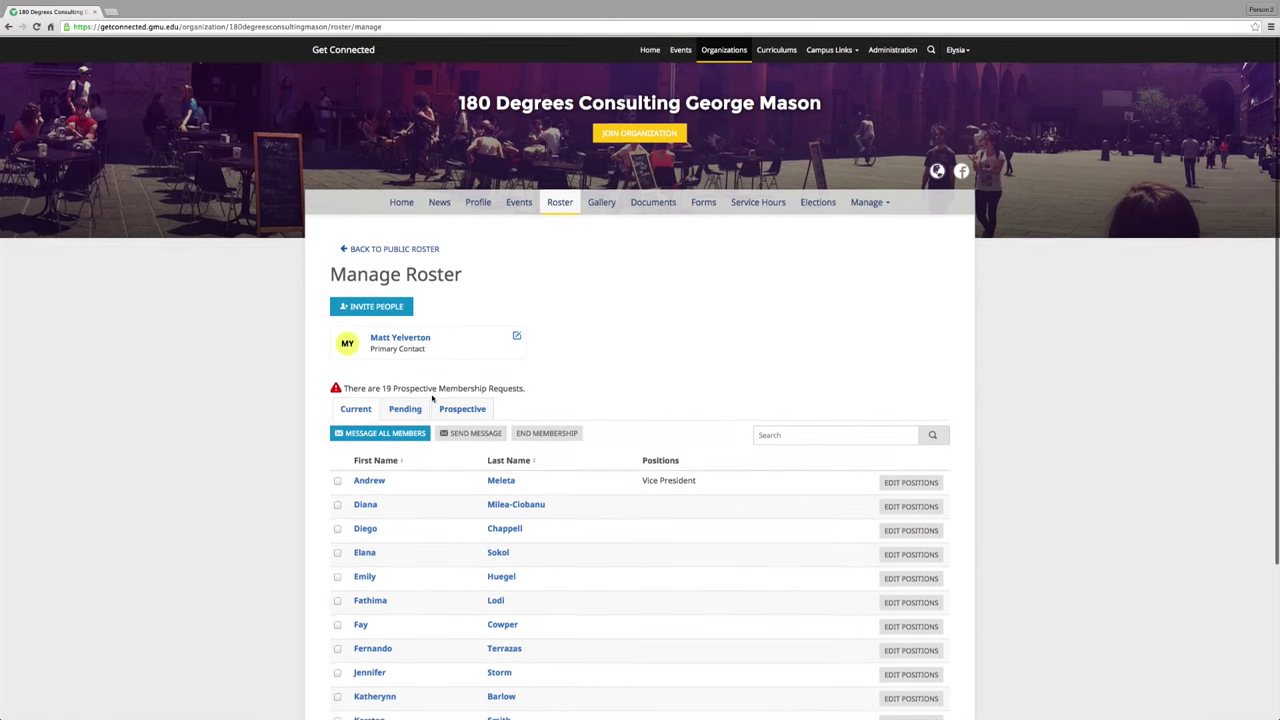
Step: Scroll through the Manage Roster list of current members and their positions
scroll(432, 398, "down", 1)
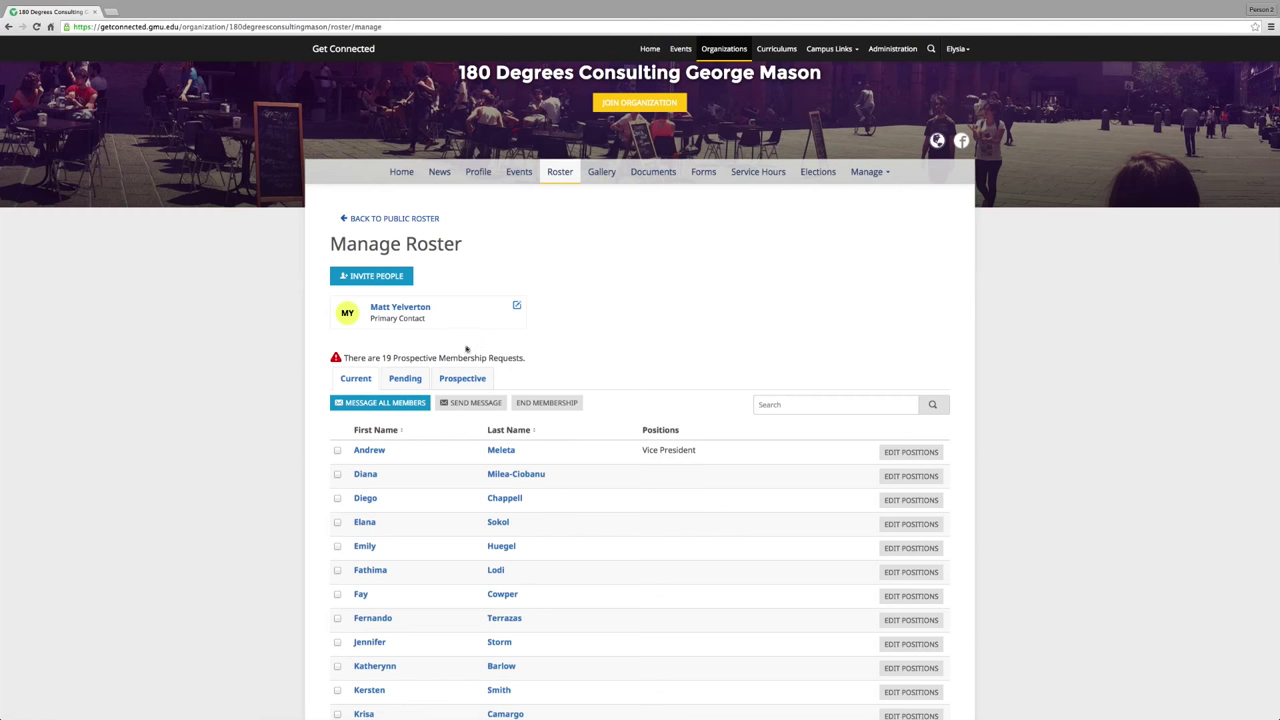
scroll(468, 347, "down", 1)
scroll(600, 385, "down", 1)
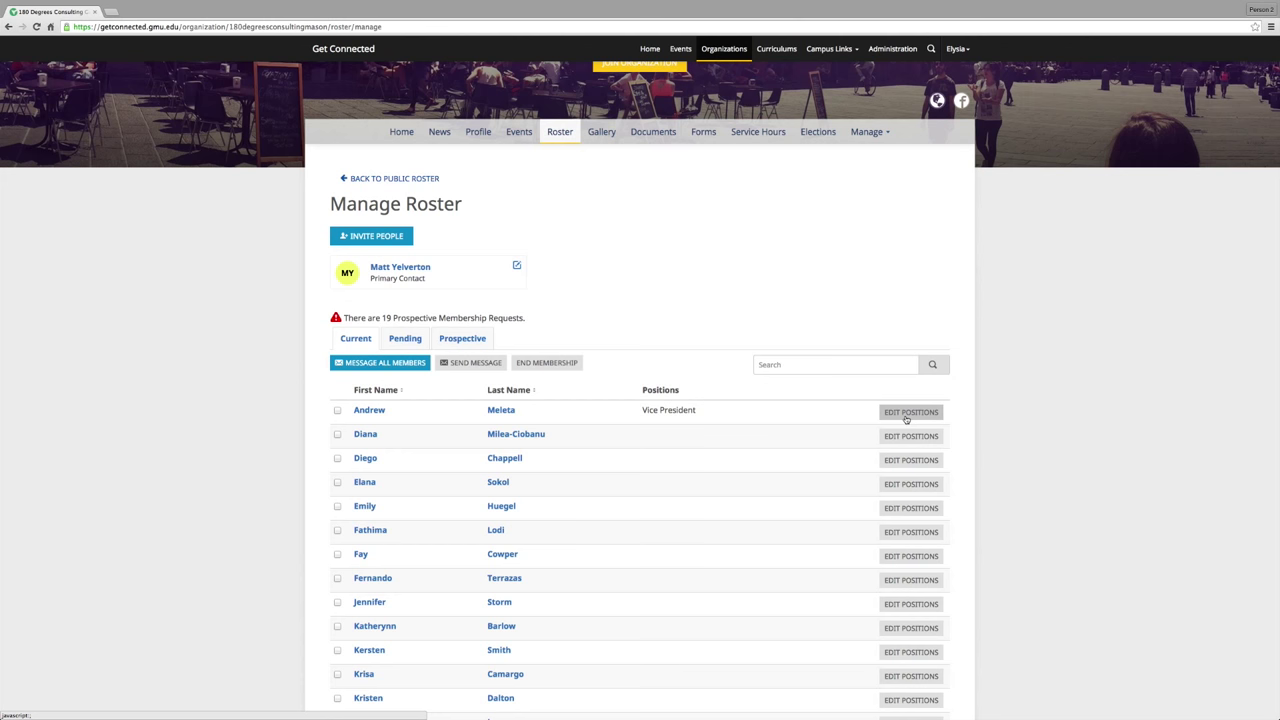
Step: Save the first member's positions unchanged as Vice President, then view pending invitations
left_click(906, 418)
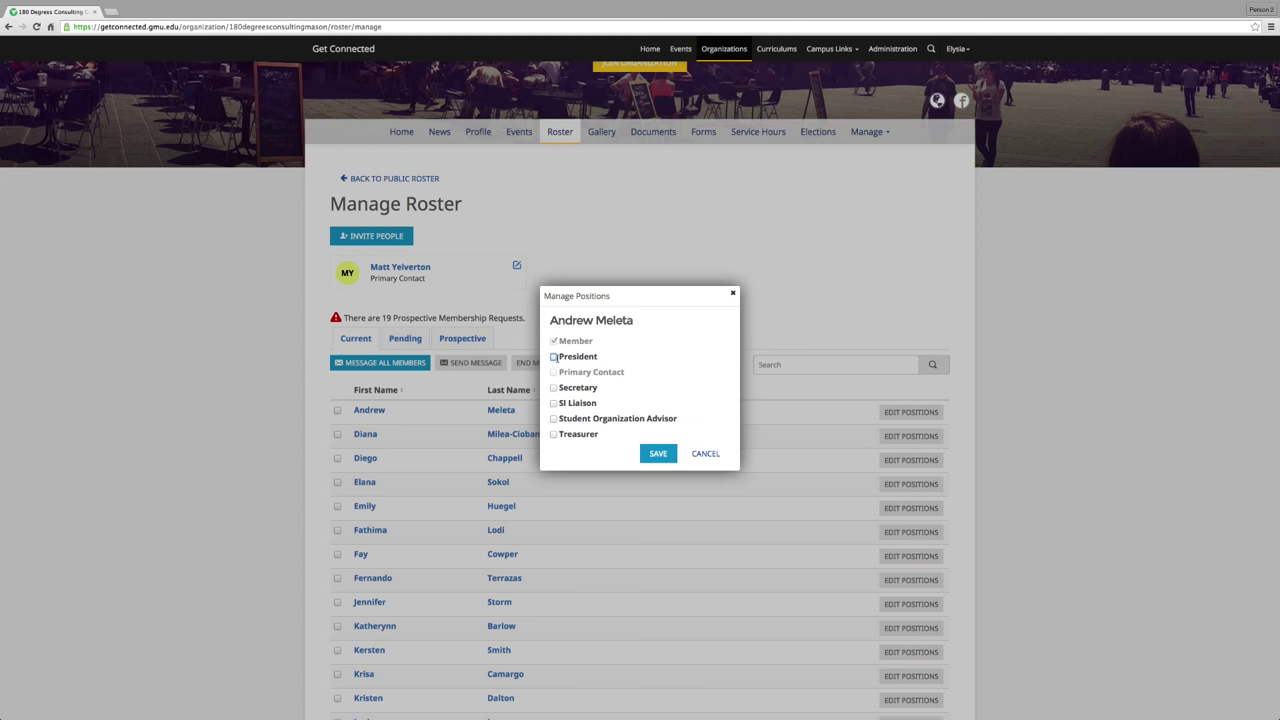
left_click(554, 357)
left_click(554, 357)
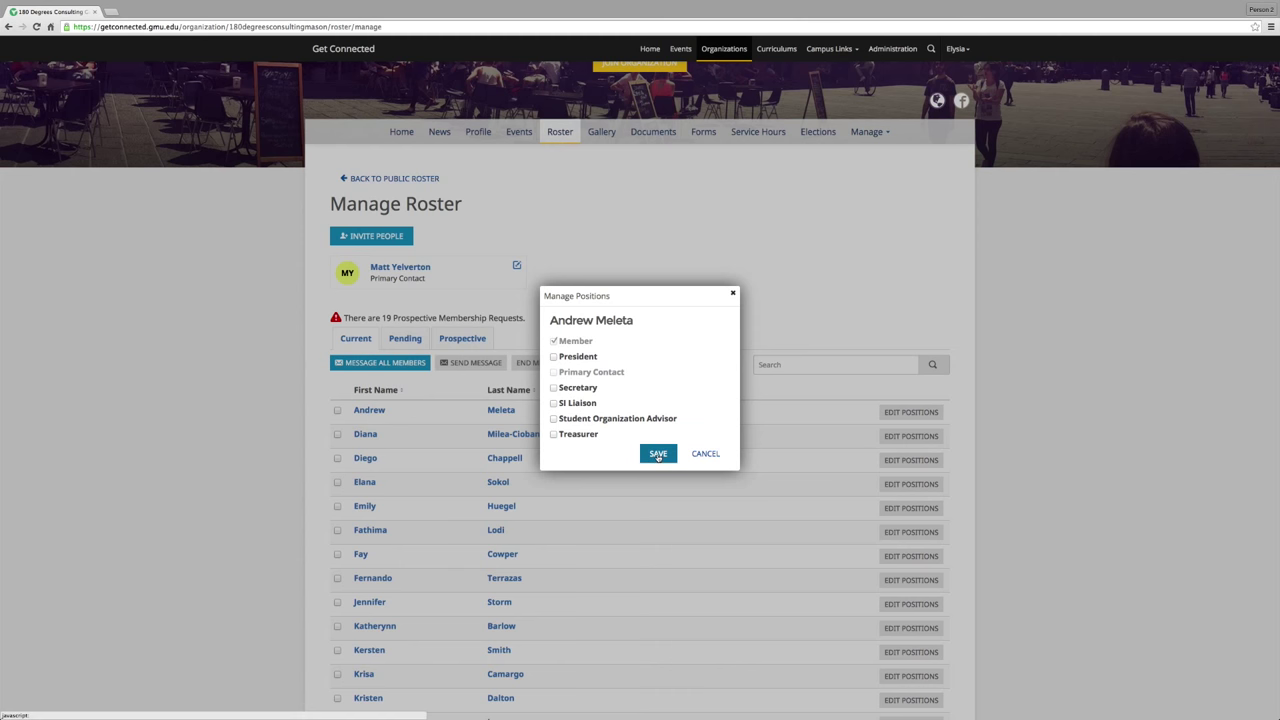
left_click(658, 455)
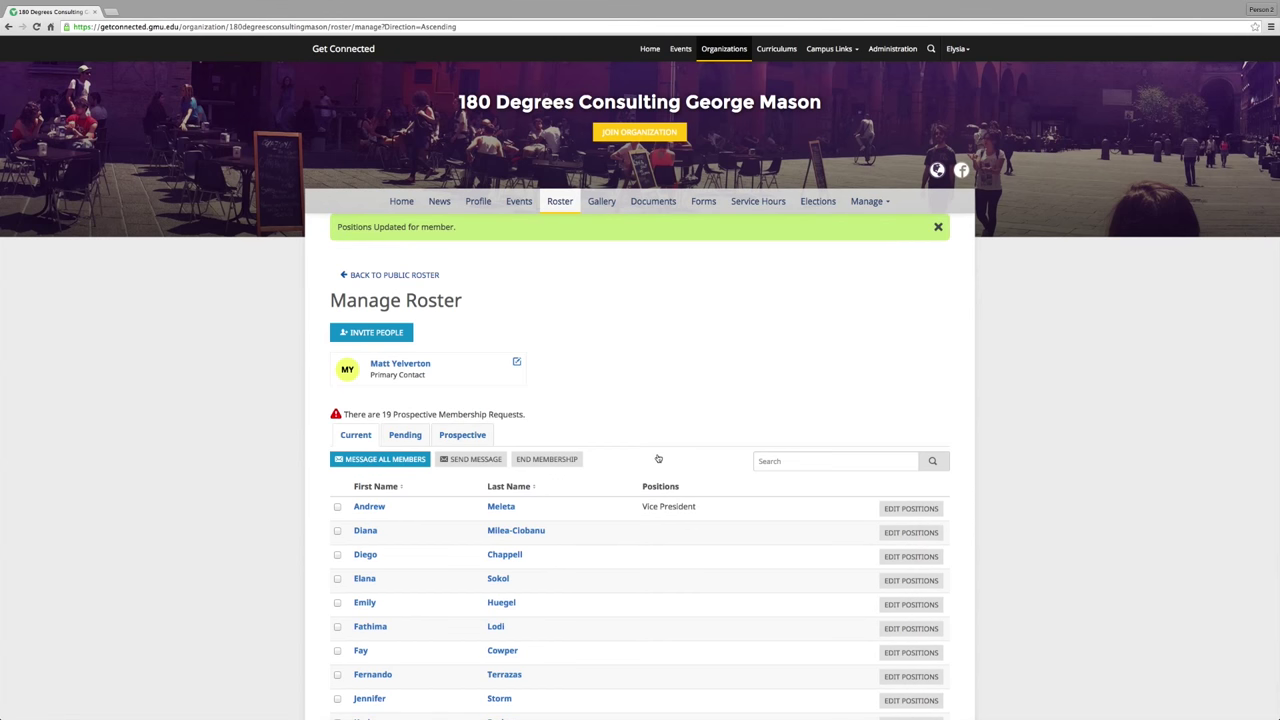
left_click(404, 436)
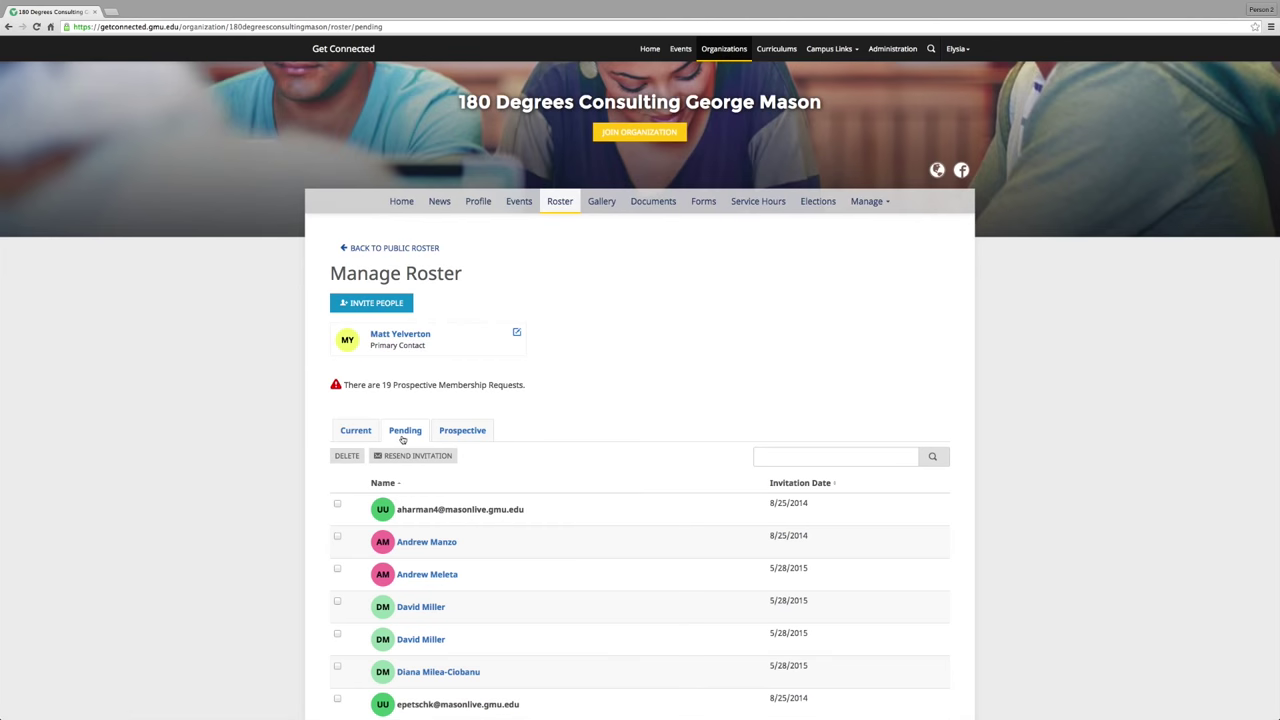
Step: Return to the members list and open the 19 prospective membership requests
scroll(559, 463, "down", 2)
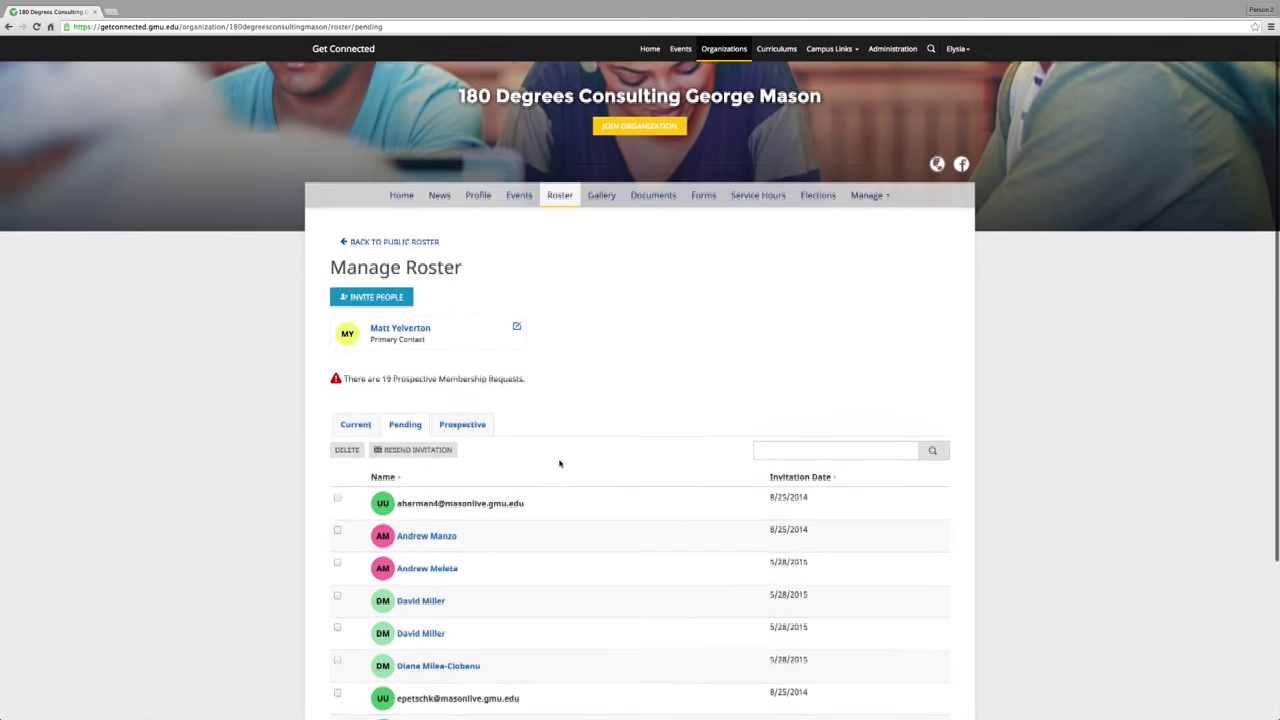
scroll(559, 463, "down", 2)
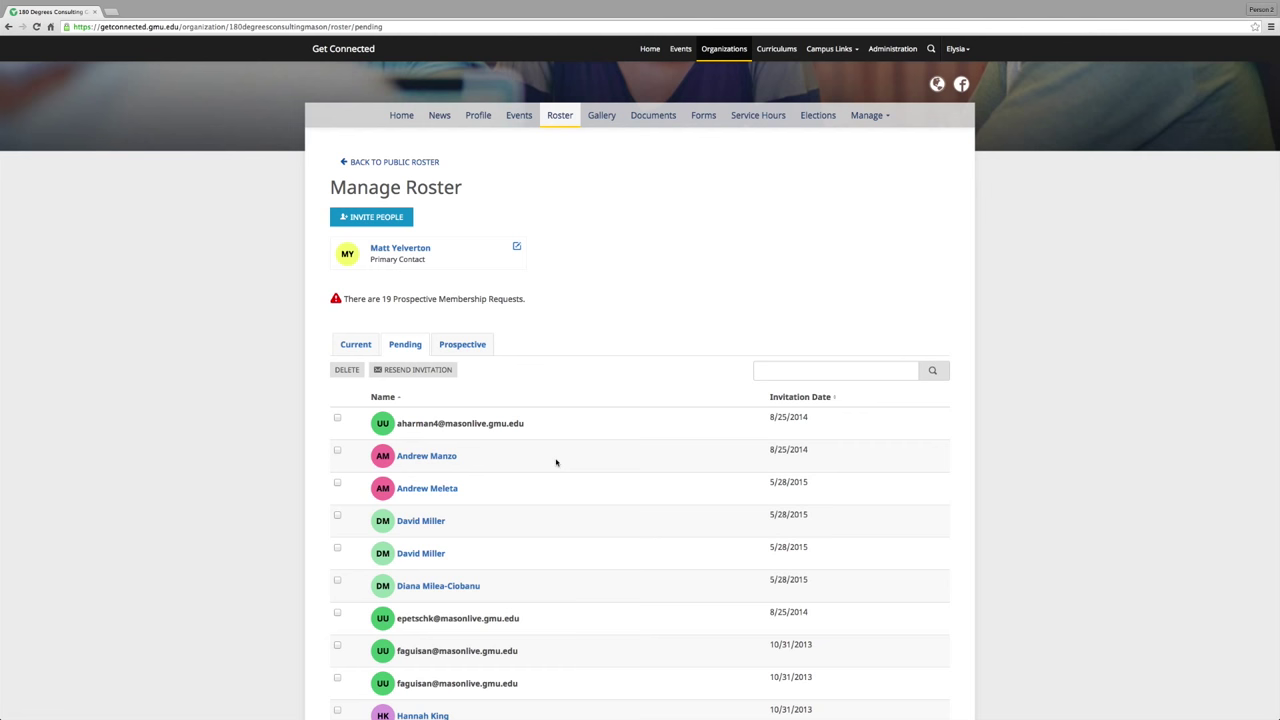
key("alt+Left")
left_click(450, 412)
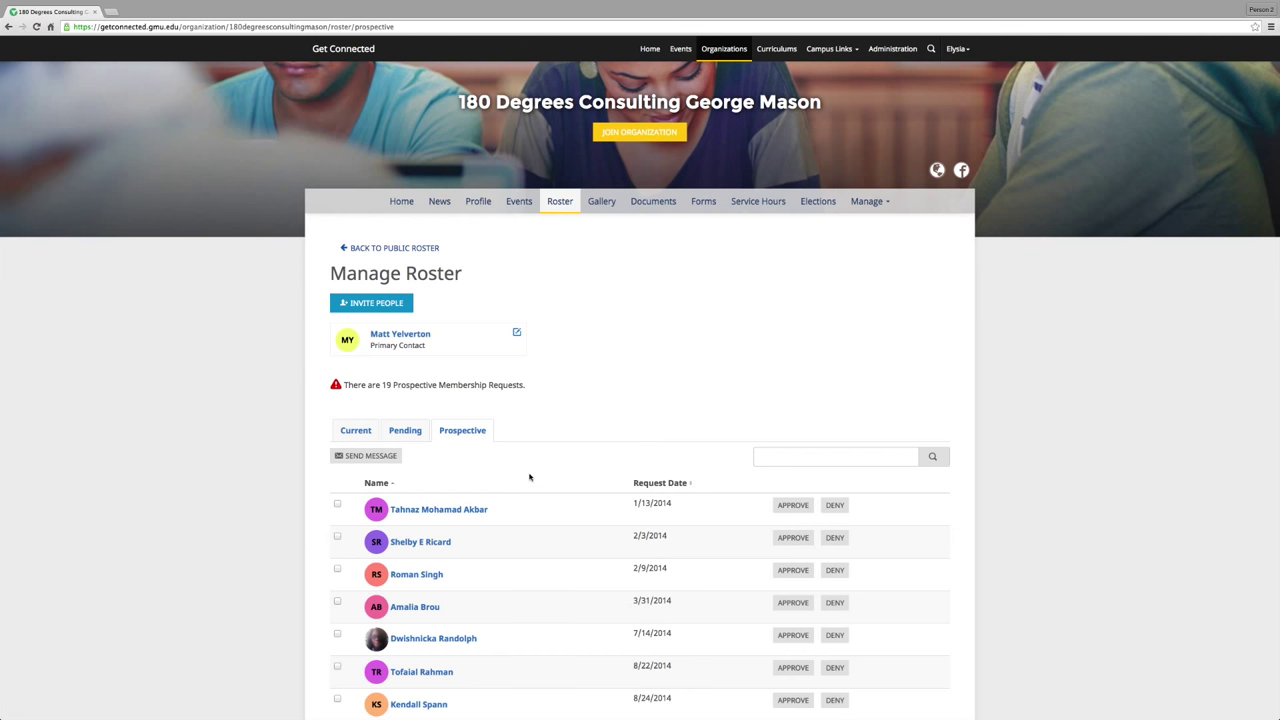
scroll(514, 443, "down", 1)
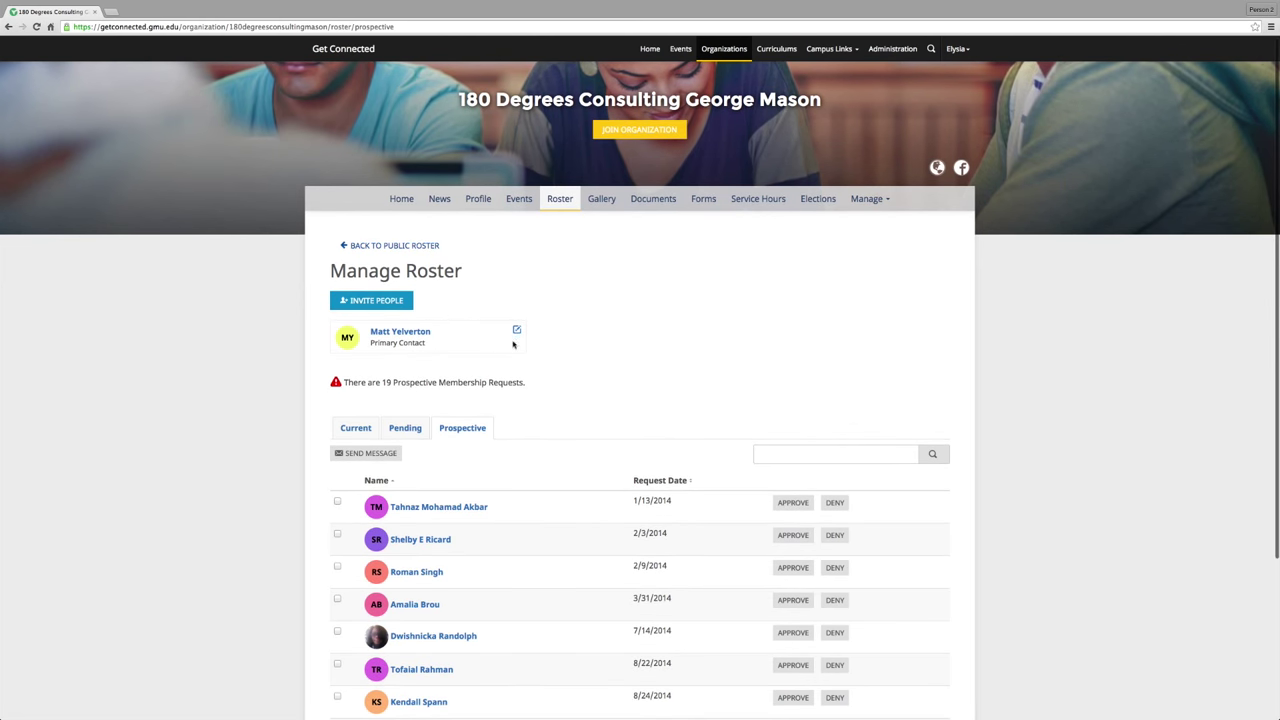
left_click(516, 330)
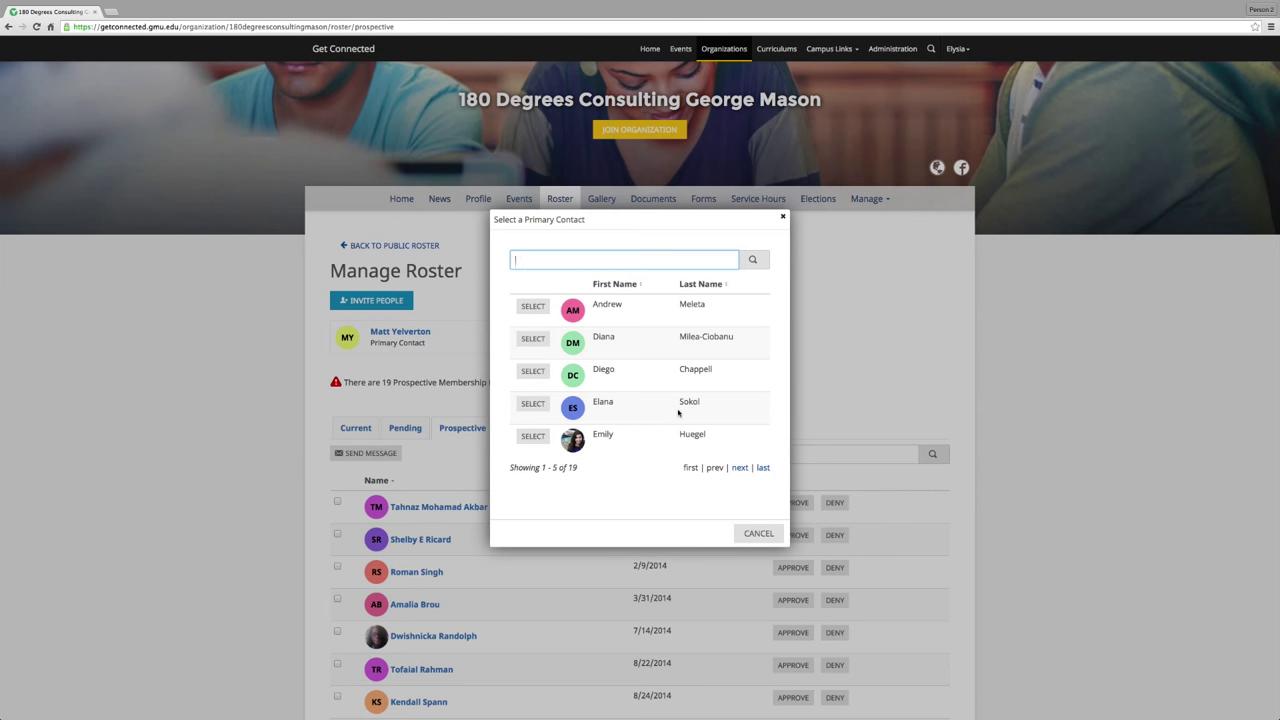
type("emily")
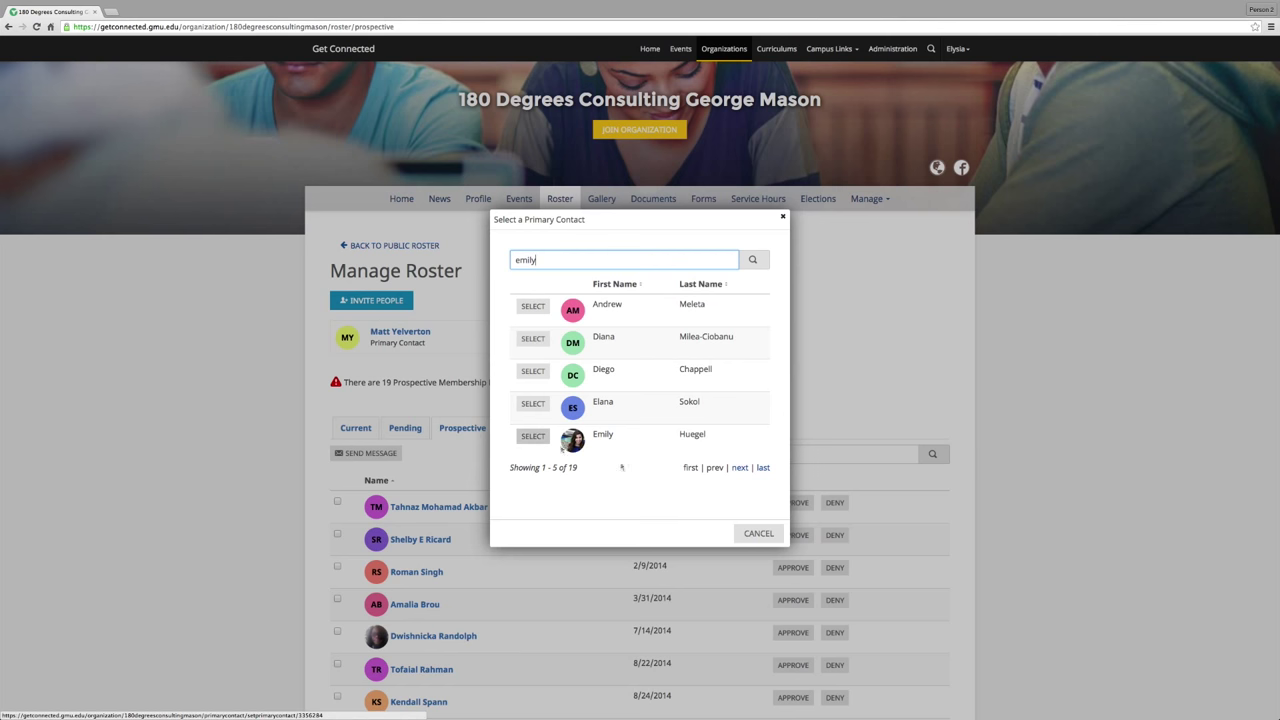
left_click(762, 538)
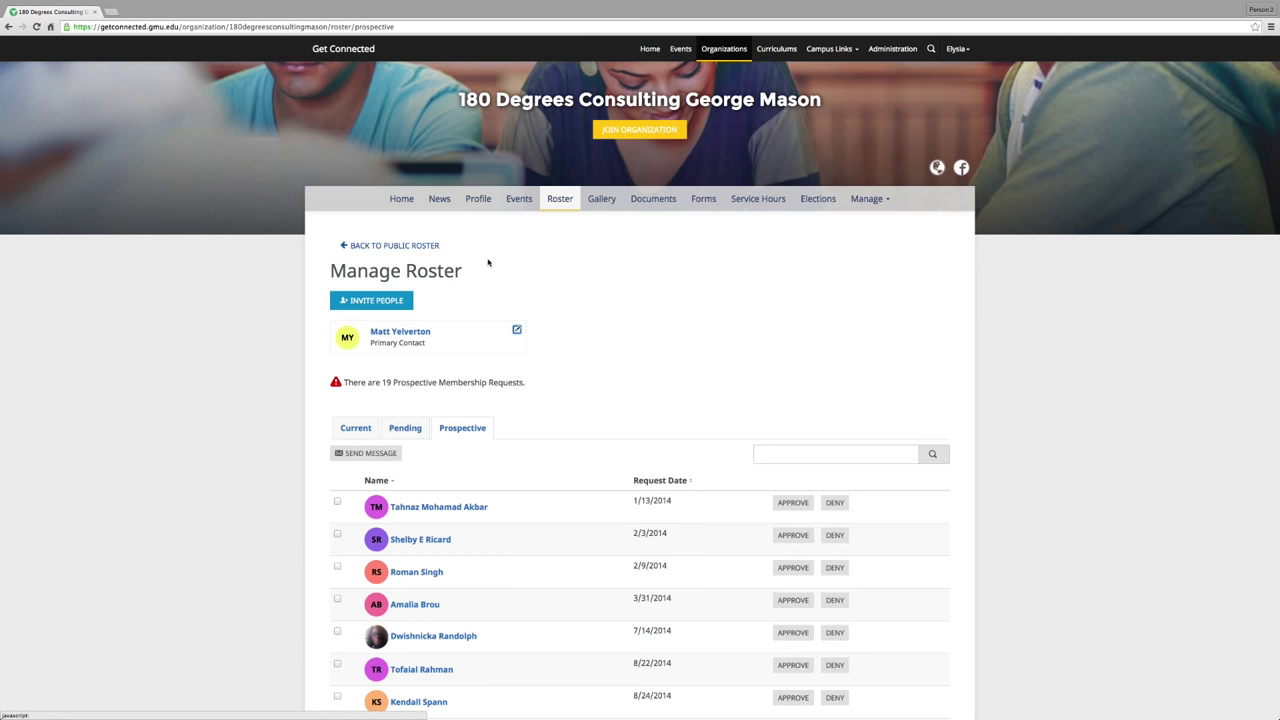
Step: From the organization's Events list, start a new event and focus the Event Title field
left_click(519, 200)
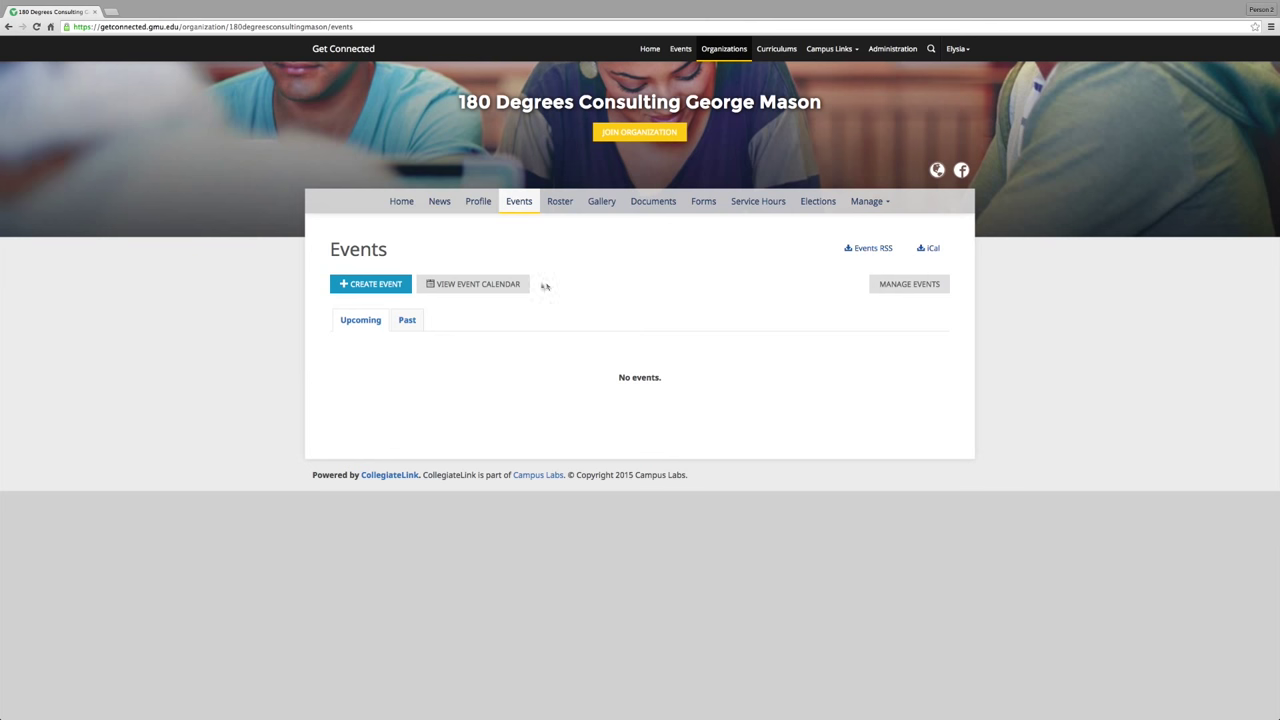
left_click(389, 286)
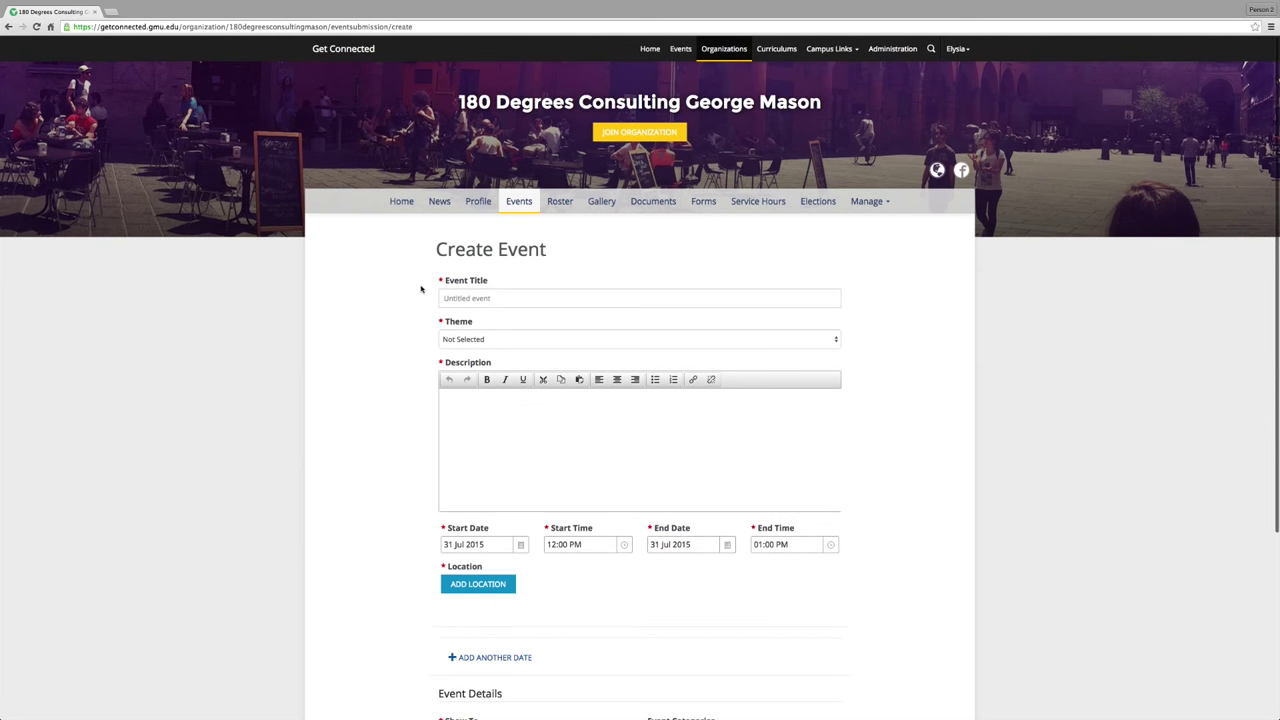
left_click(482, 303)
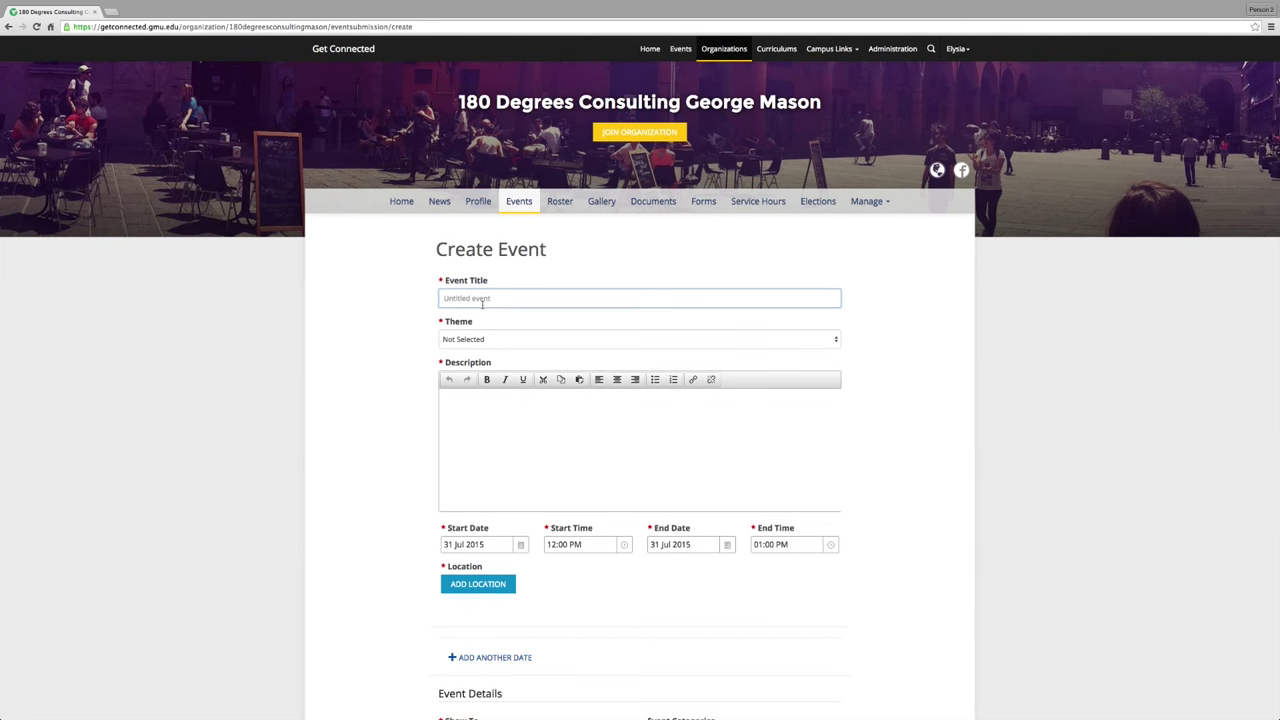
Step: Replace the draft title with 'get connected 2 Mason Fair' and pick Social as the theme
type("best event ee")
type("er")
left_click(480, 340)
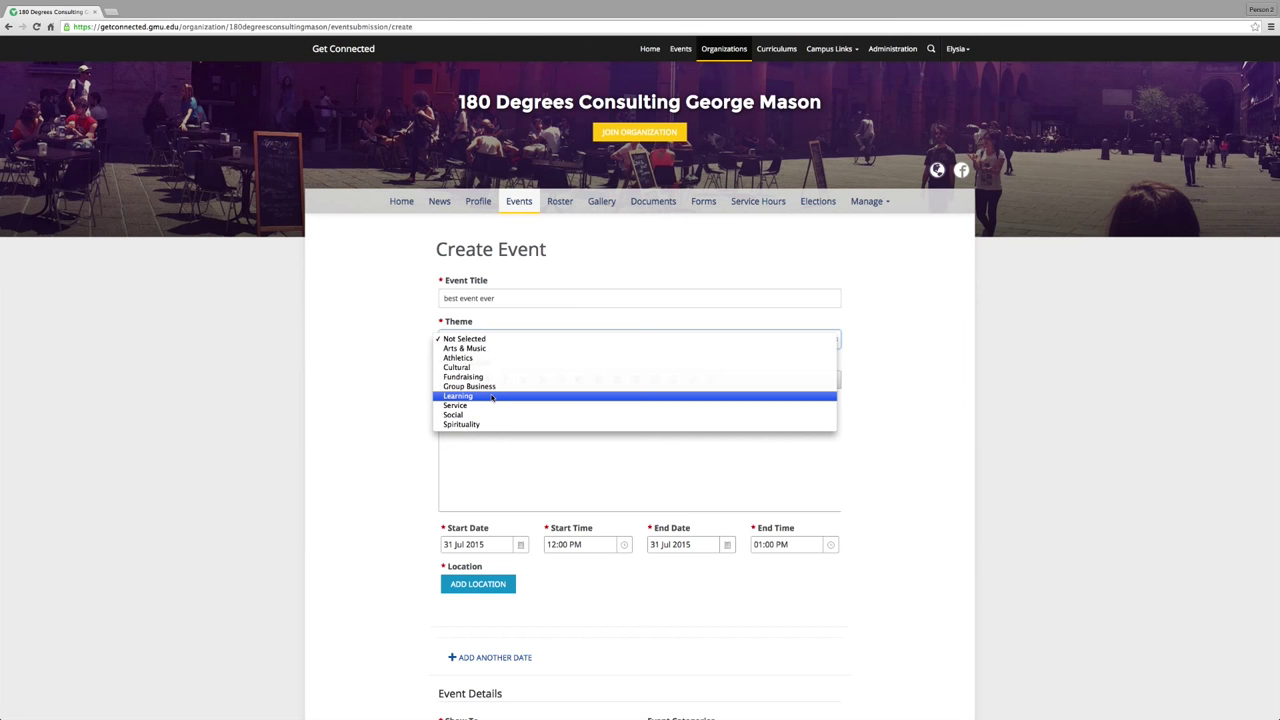
left_click(477, 300)
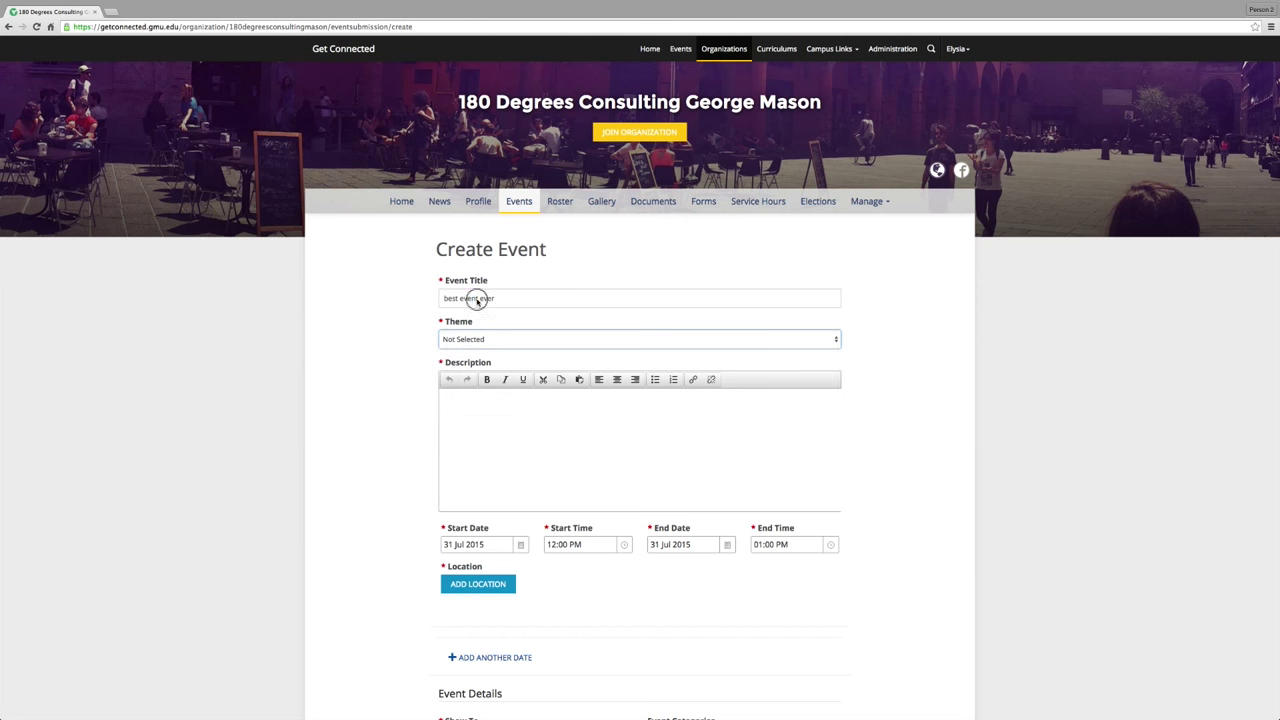
triple_click(477, 300)
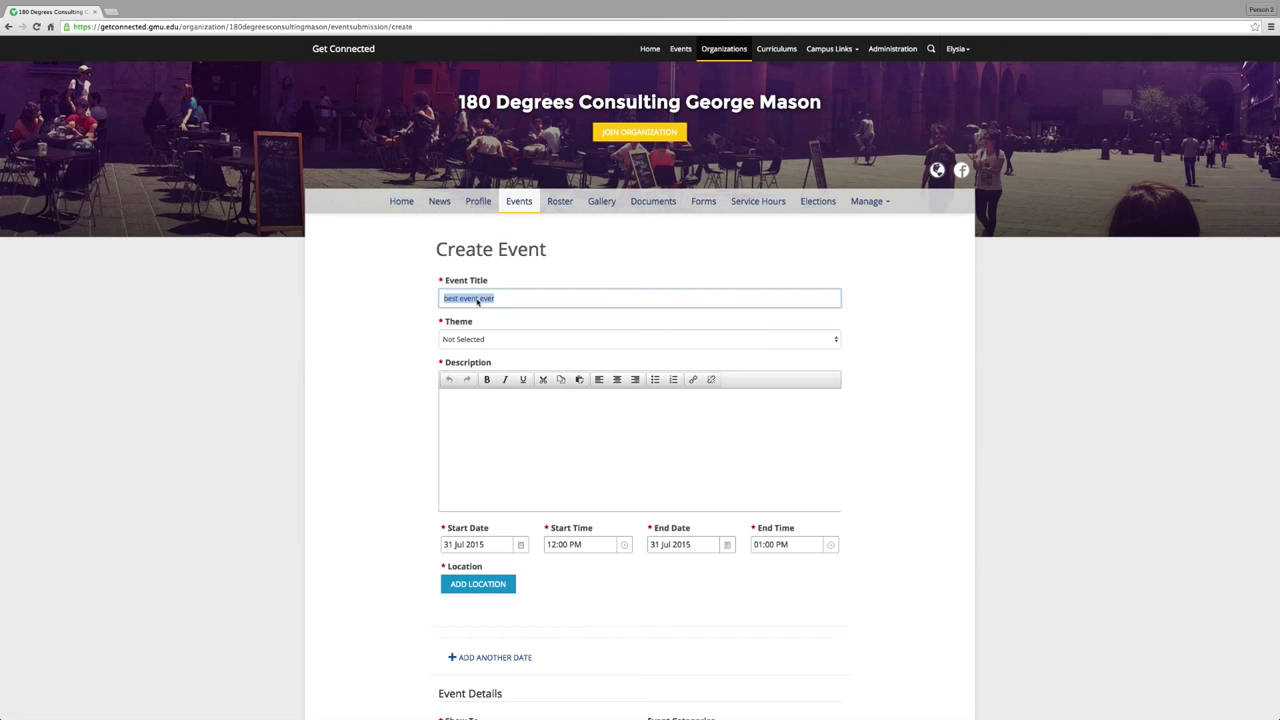
type("get connected 2 M")
key("BackSpace")
type("ason Fair")
left_click(465, 341)
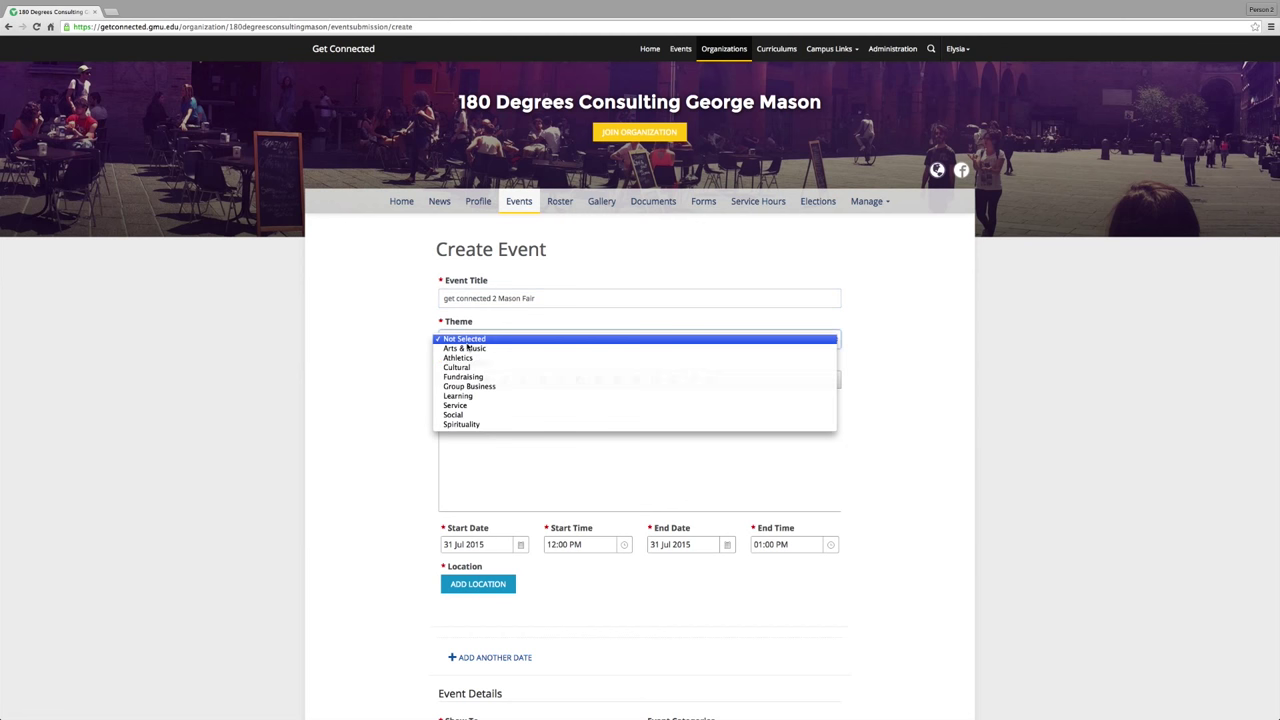
left_click(487, 418)
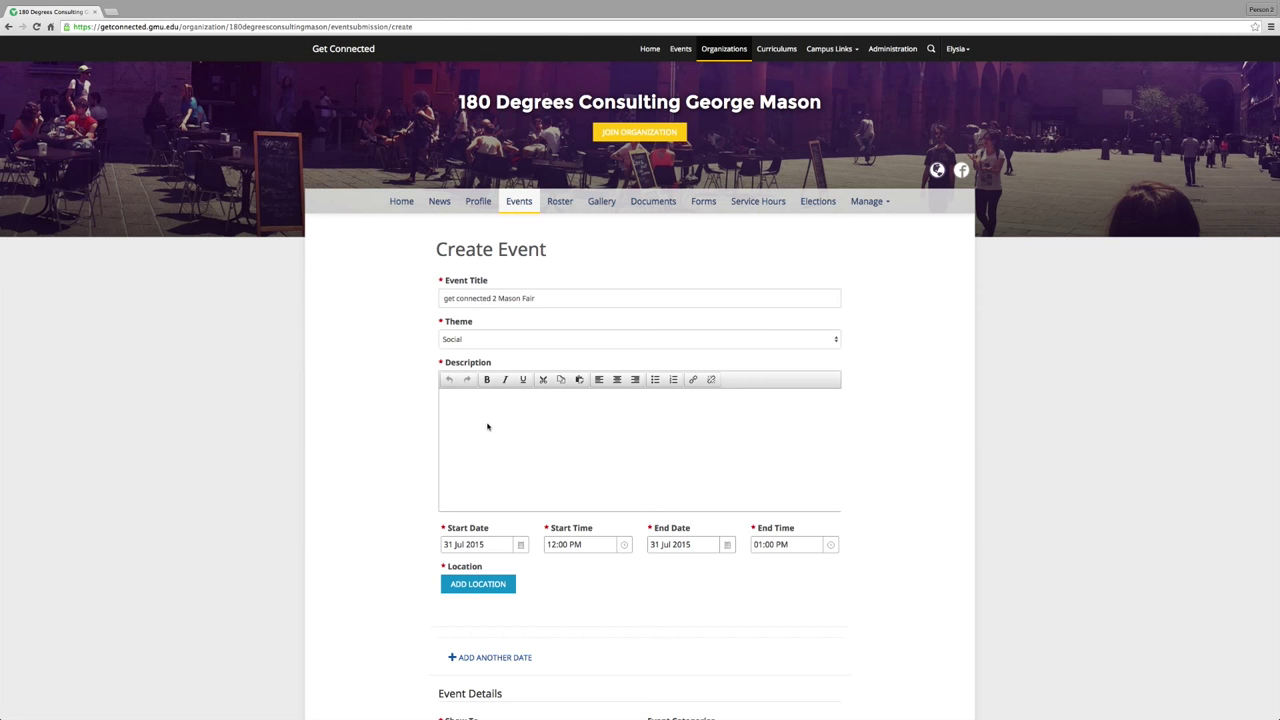
Step: Enter 'This event takes place during Welcome Week' as the event description
left_click(466, 410)
type("This event takes place during Welcome Week")
scroll(509, 473, "down", 1)
Step: Set the event date to 04 Aug 2015 with the end time changed to 04:00 PM
scroll(509, 473, "down", 2)
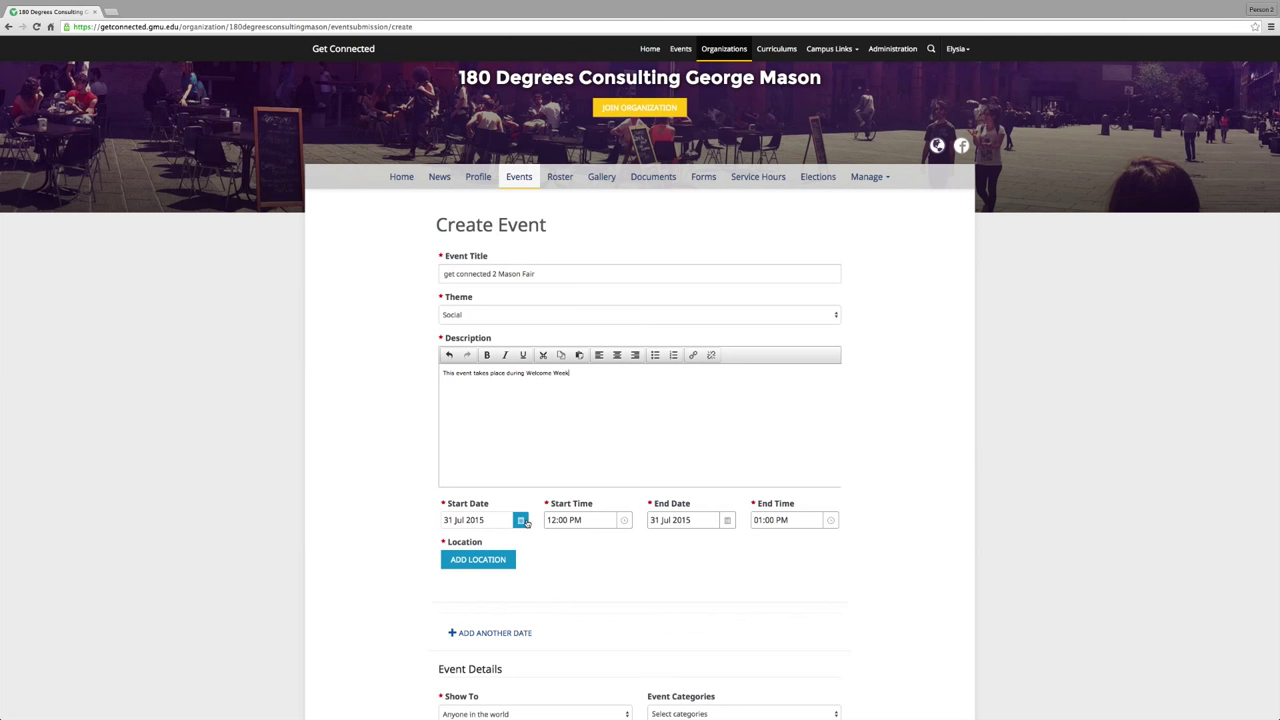
left_click(521, 520)
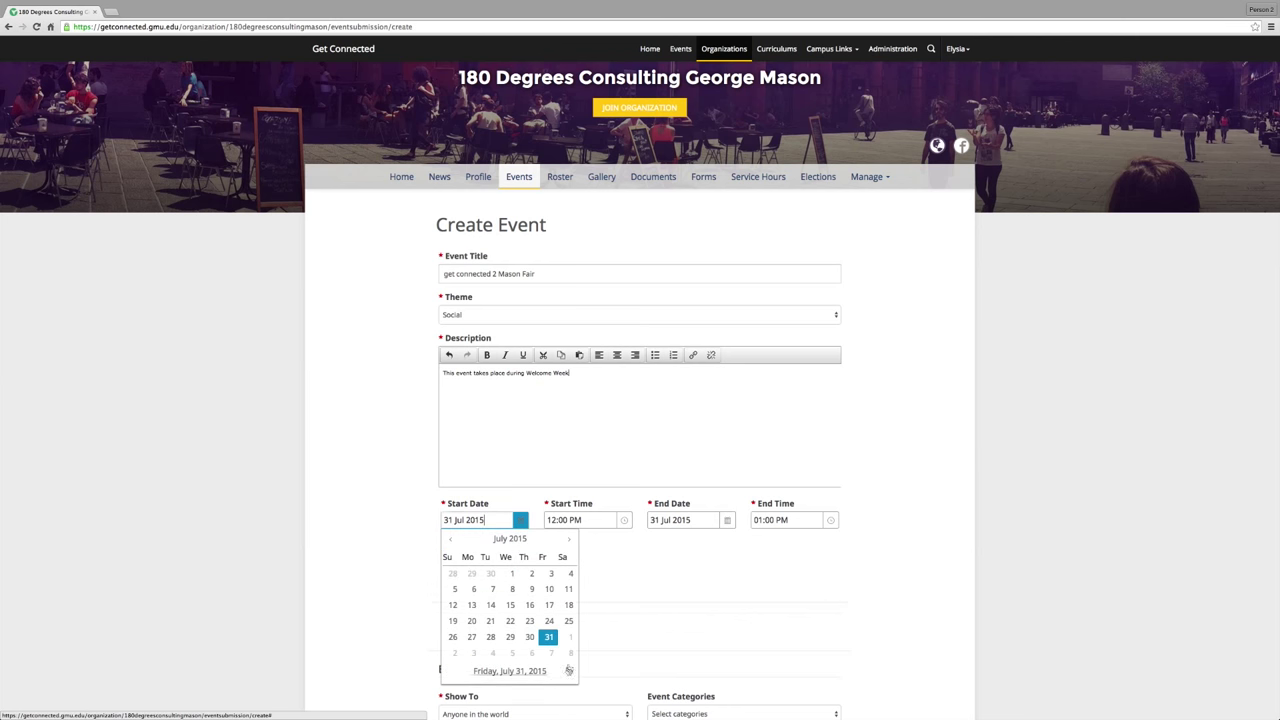
left_click(492, 654)
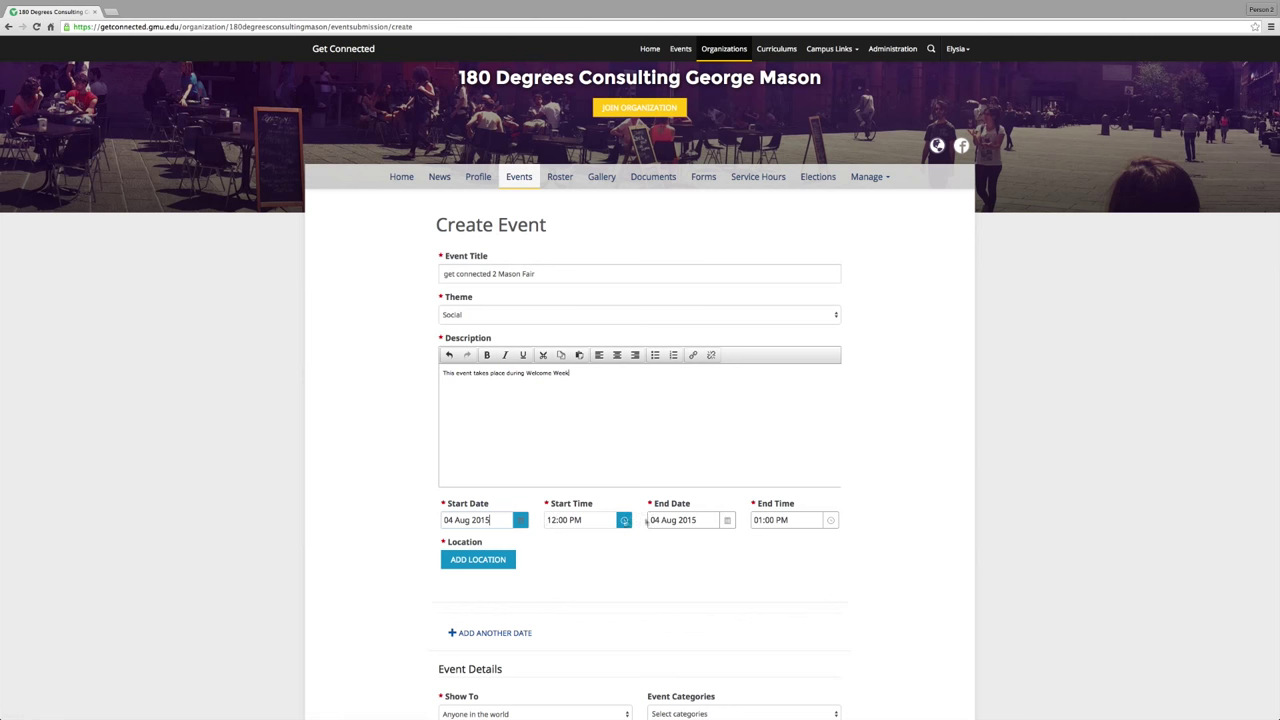
left_click(761, 517)
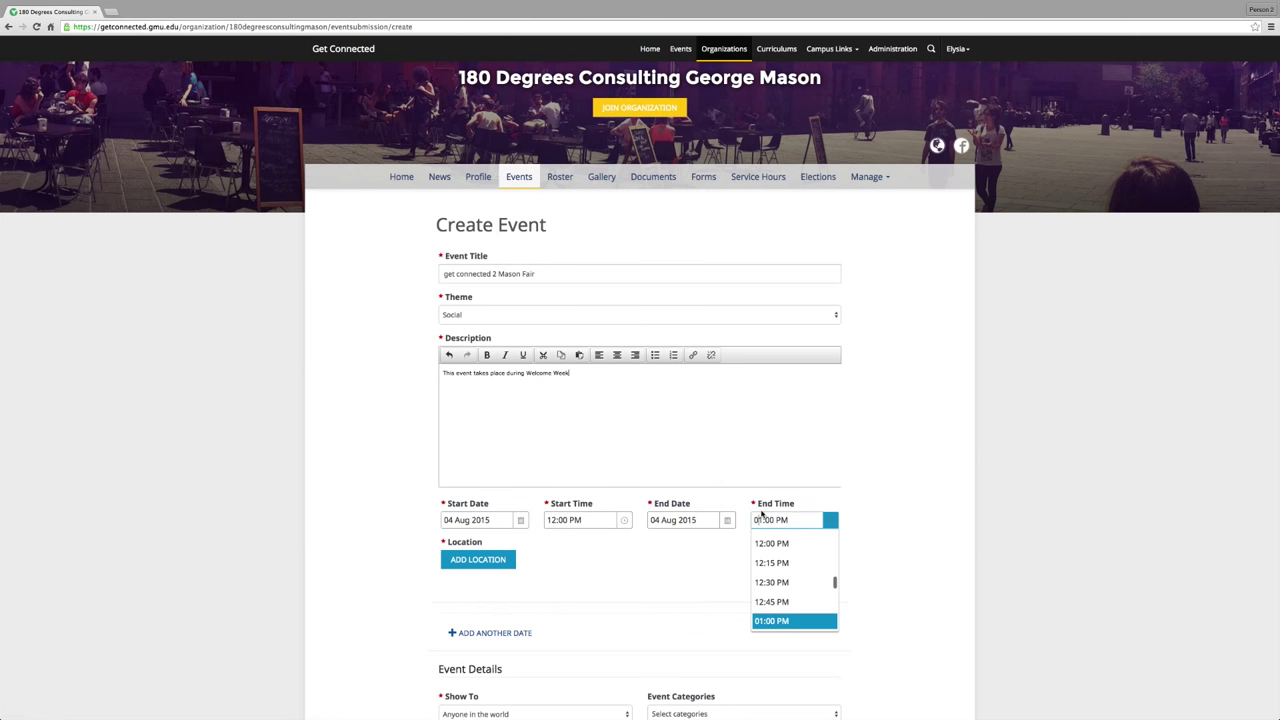
type("4")
key("BackSpace")
key("BackSpace")
type("4")
left_click(663, 586)
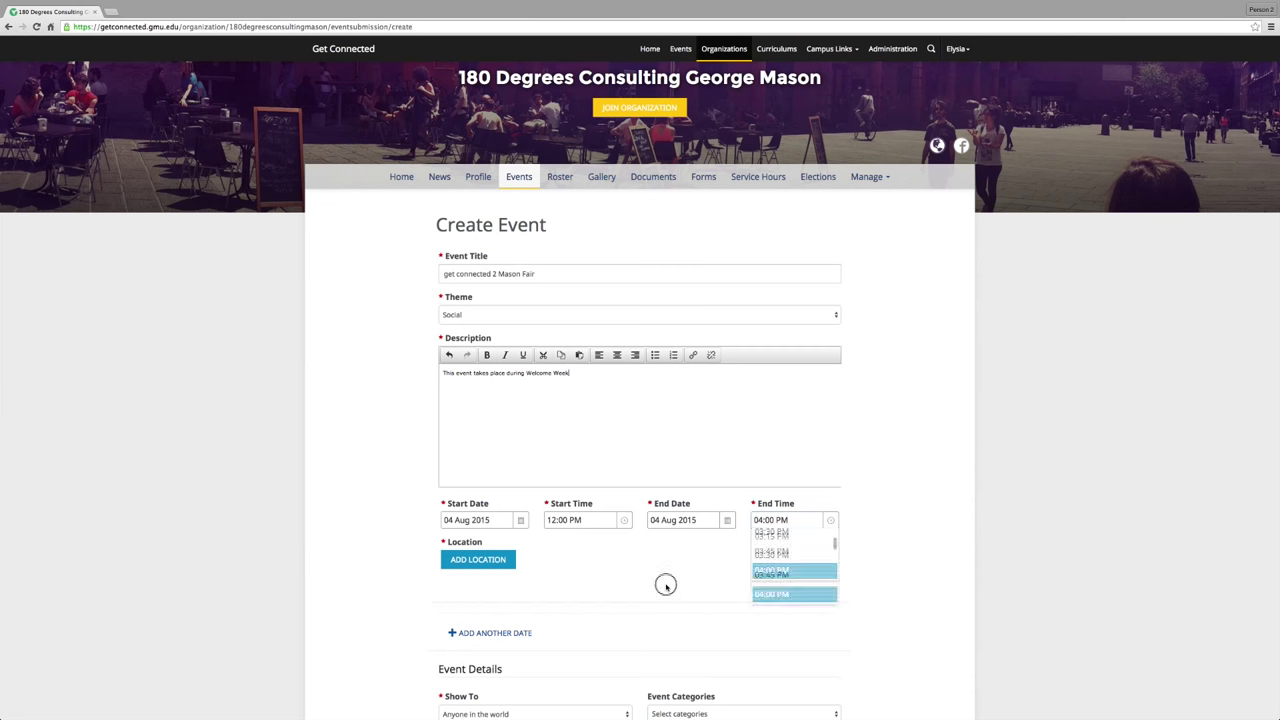
scroll(500, 571, "down", 1)
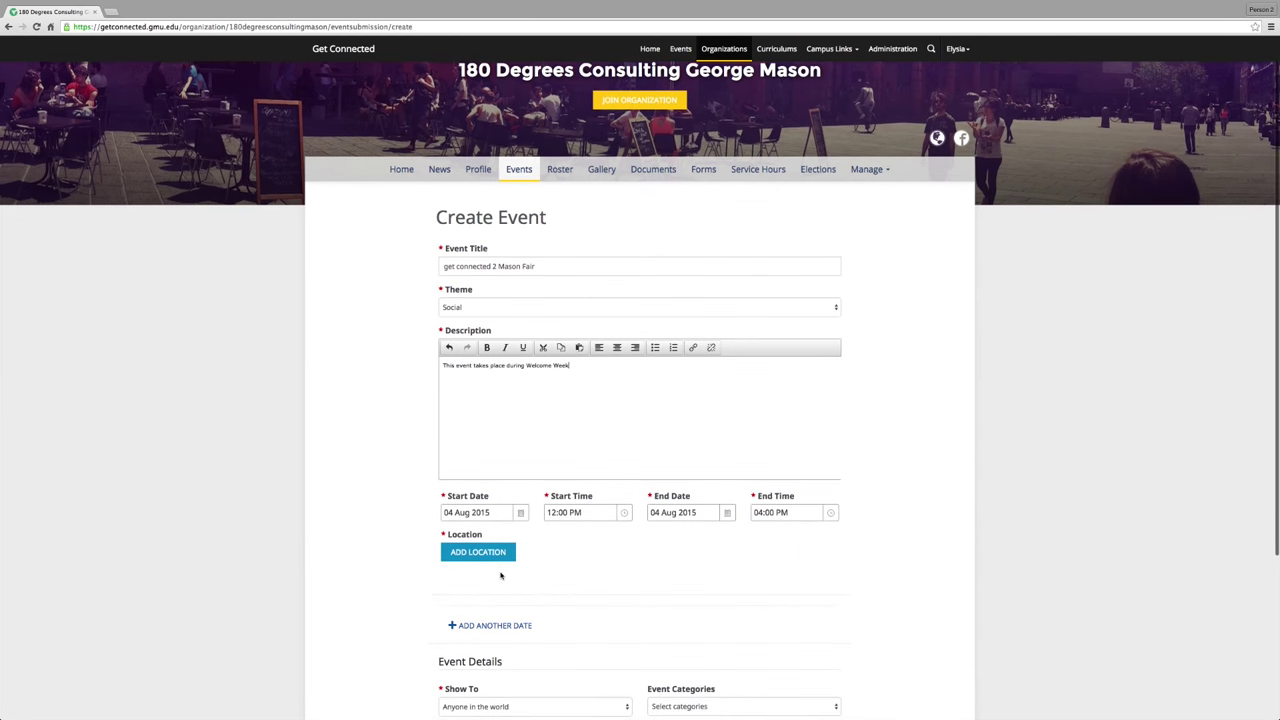
scroll(491, 559, "down", 1)
scroll(485, 560, "down", 2)
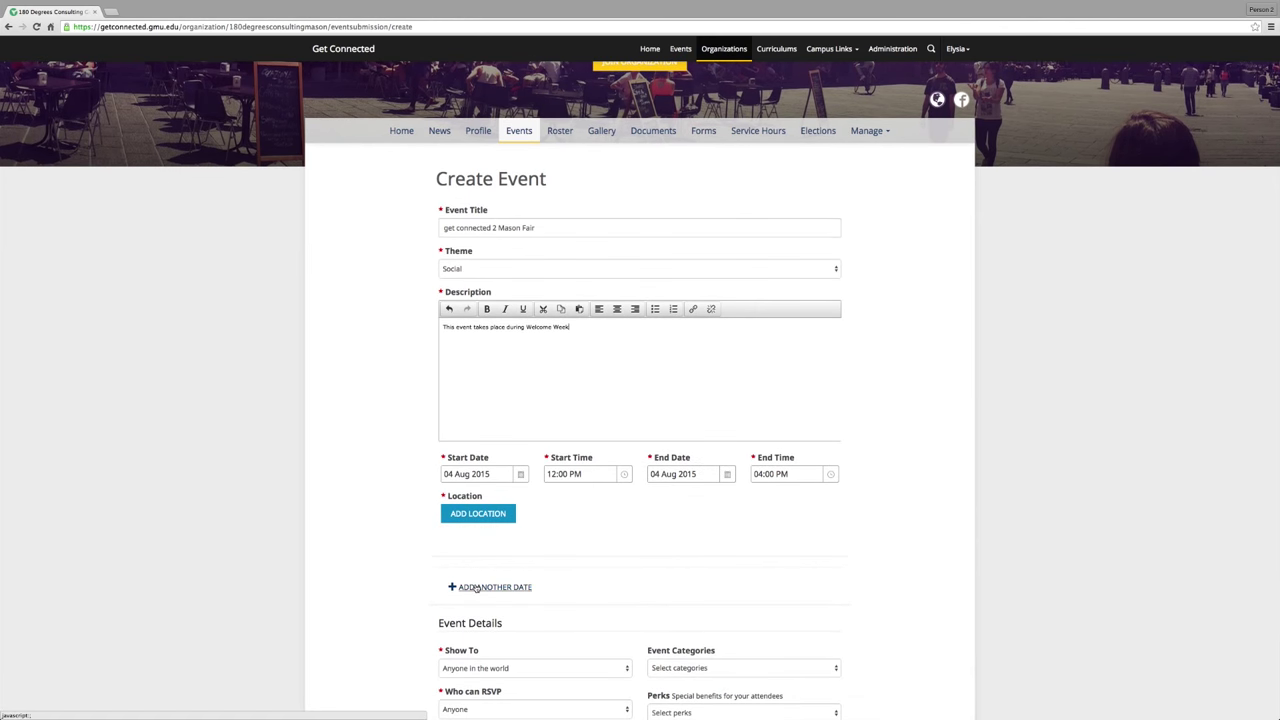
Step: Save the event location as 'SUB I Quad' with address 'University Drive'
left_click(482, 589)
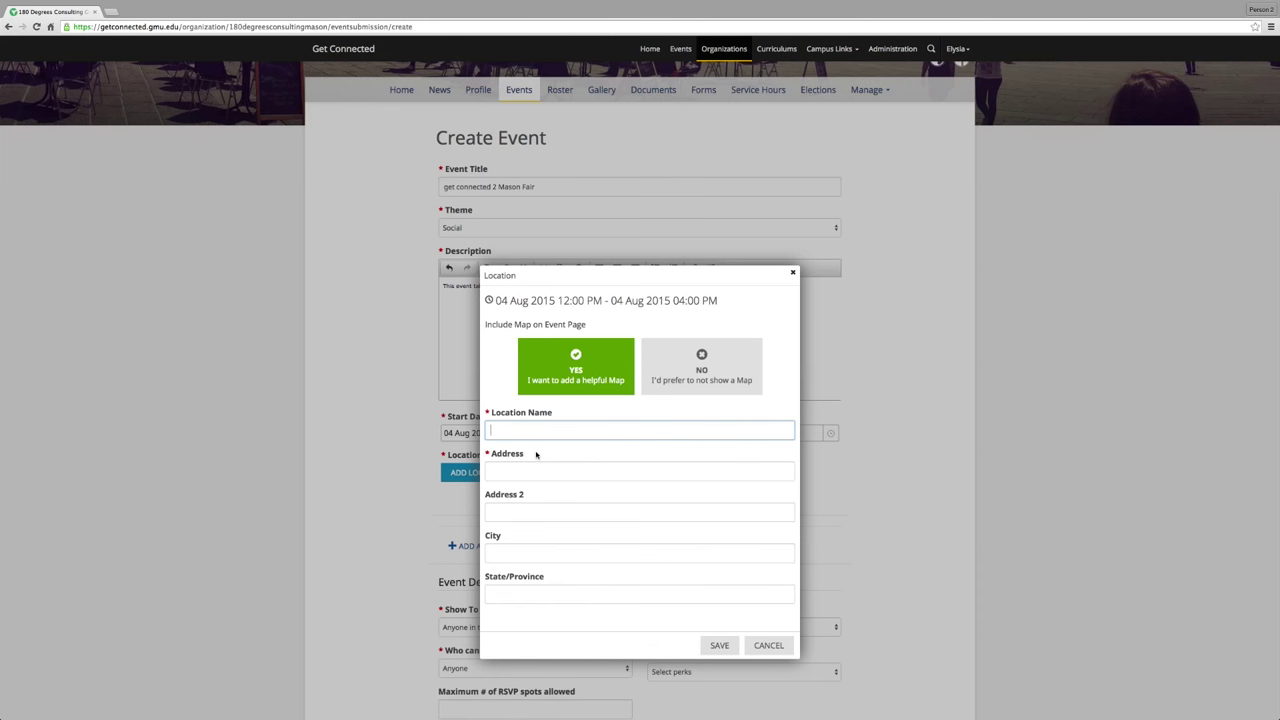
type("SUB I Quad")
key("Tab")
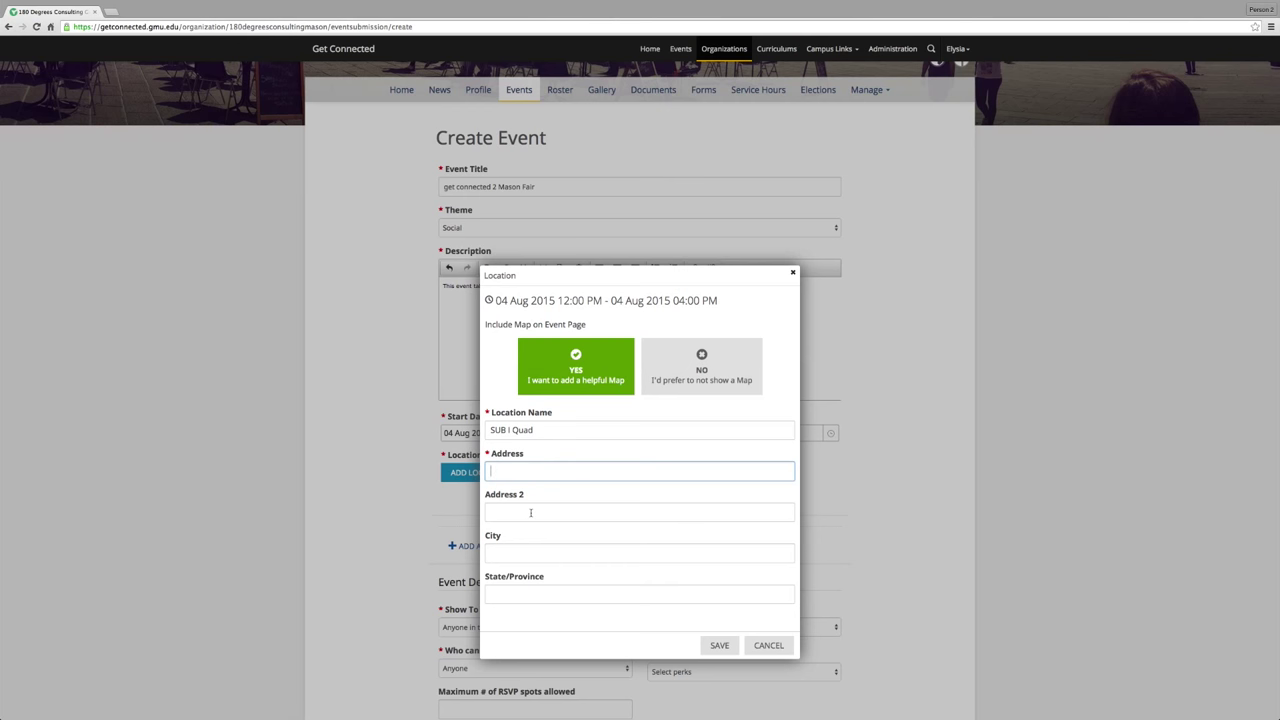
type("University Drive")
left_click(718, 647)
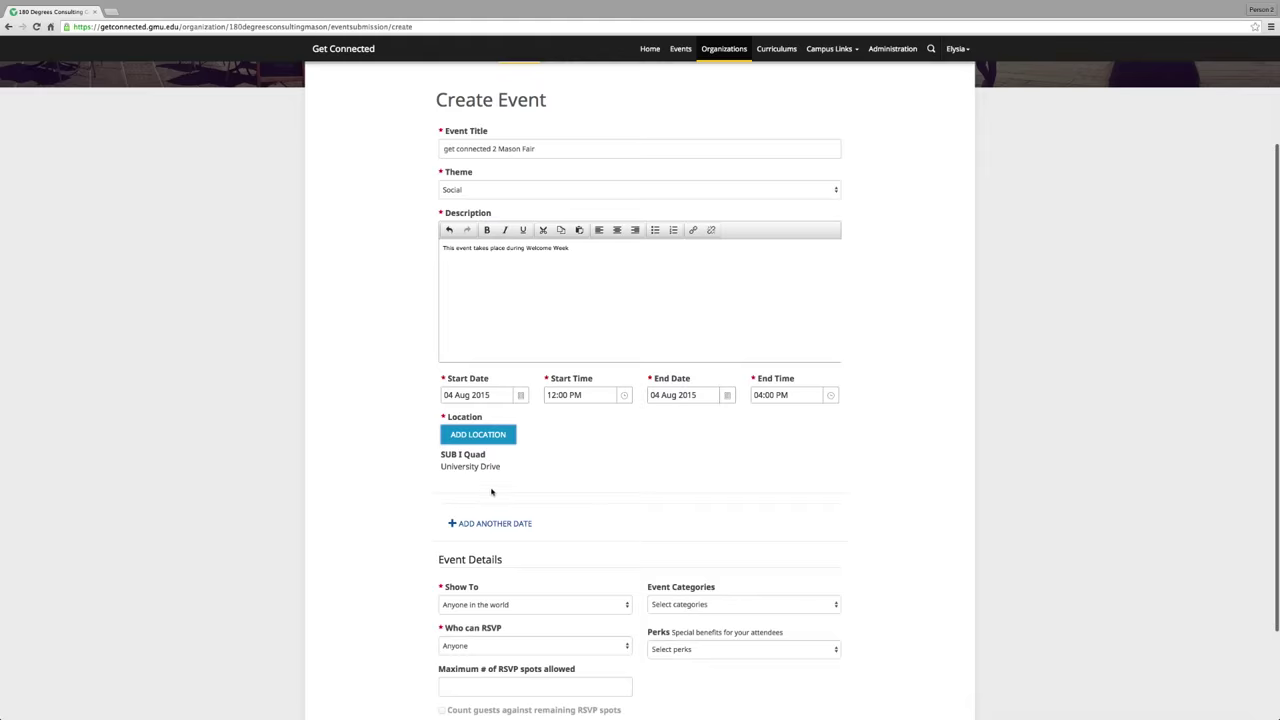
Step: Limit event visibility to Students & staff at George Mason University
scroll(480, 470, "down", 3)
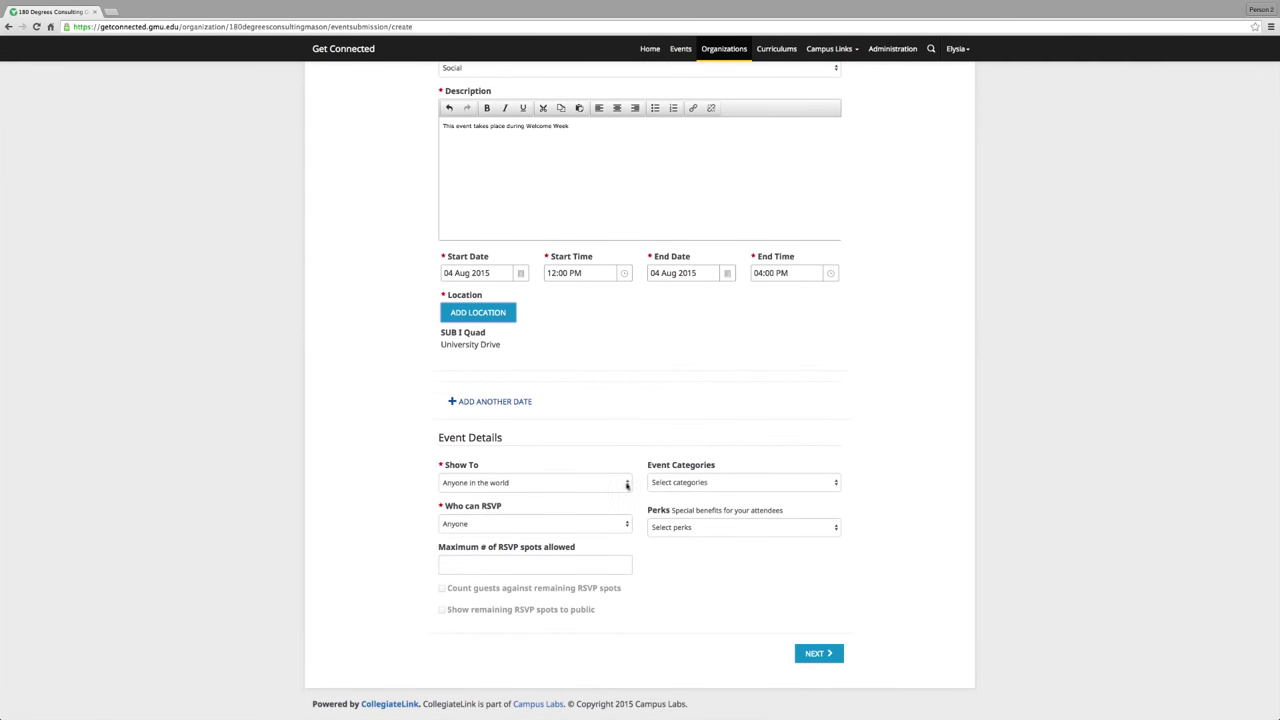
left_click(626, 484)
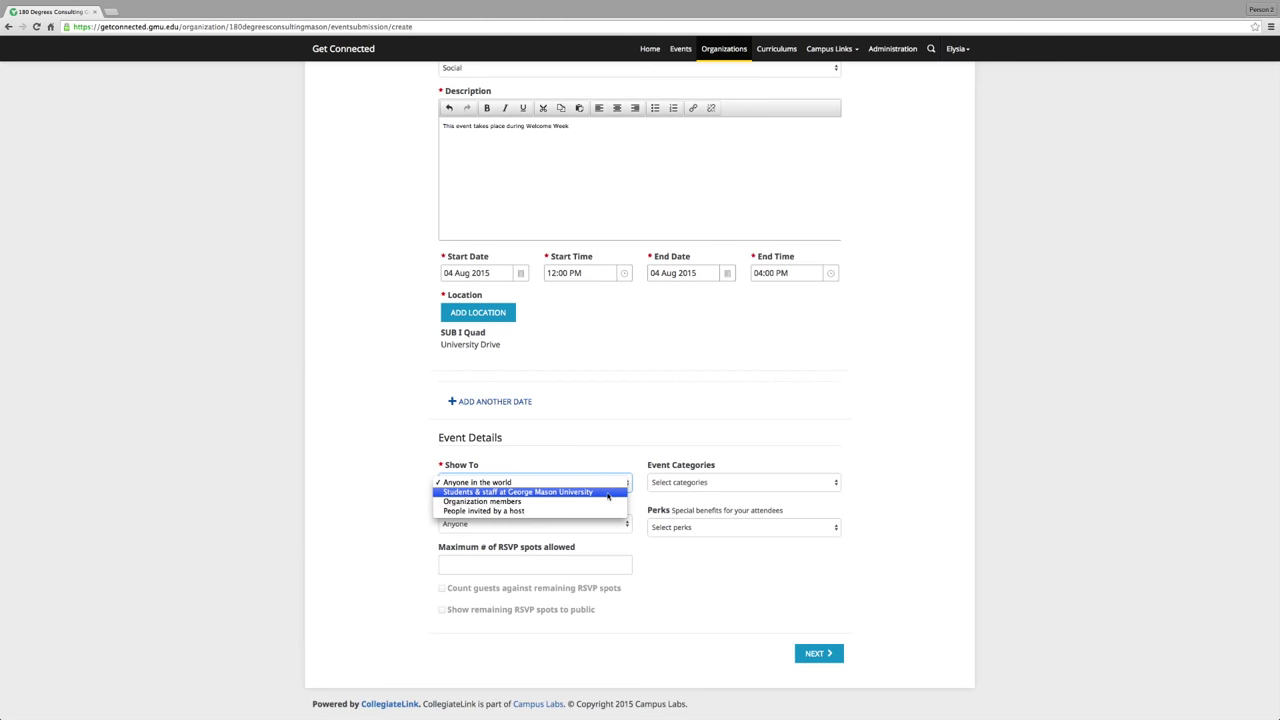
left_click(609, 494)
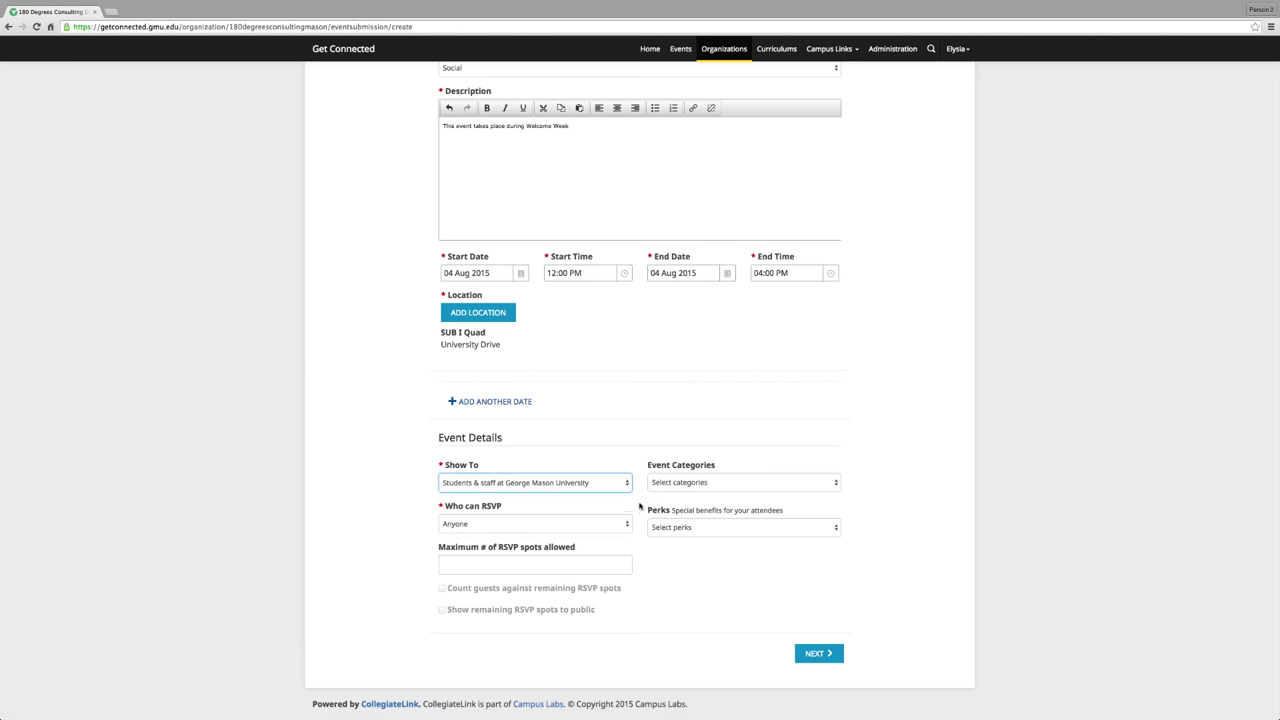
Step: Tag the event Community Service, keep RSVP open to Anyone, and continue
left_click(676, 482)
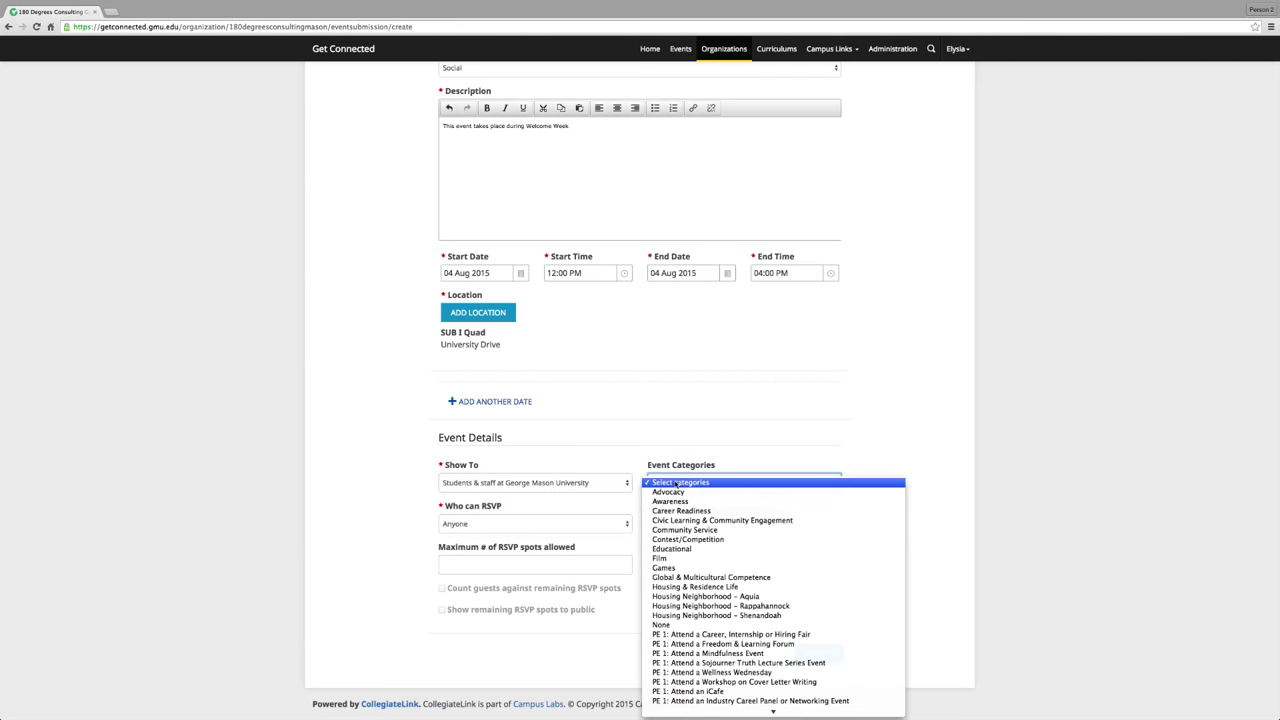
left_click(682, 530)
left_click(489, 524)
left_click(489, 526)
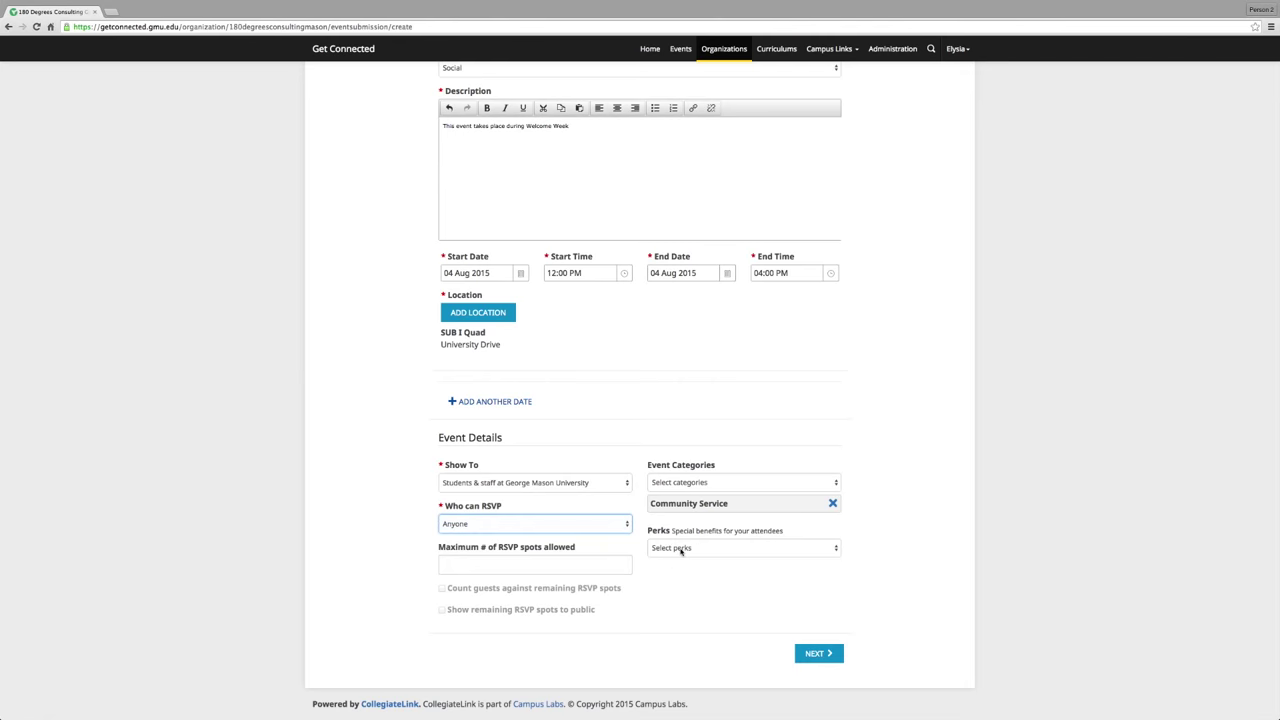
left_click(677, 548)
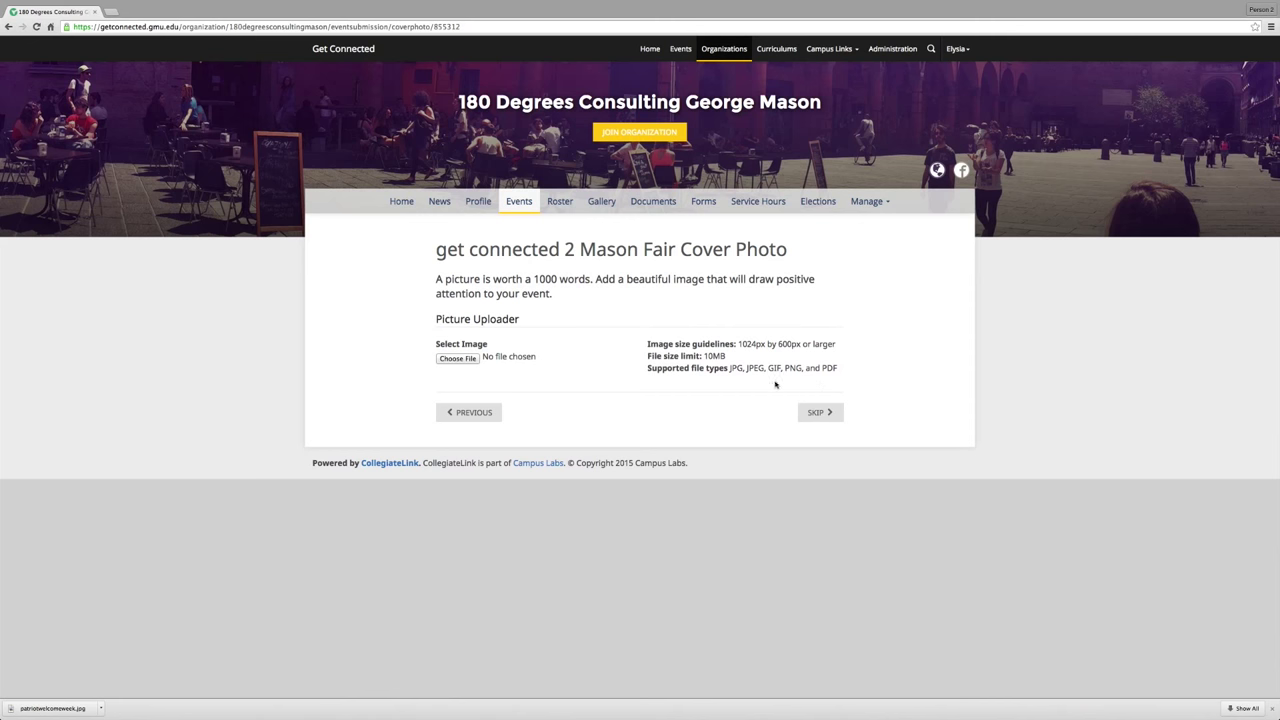
Step: Load patriotwelcomeweek.jpg from the Desktop as the cover image
left_click(443, 359)
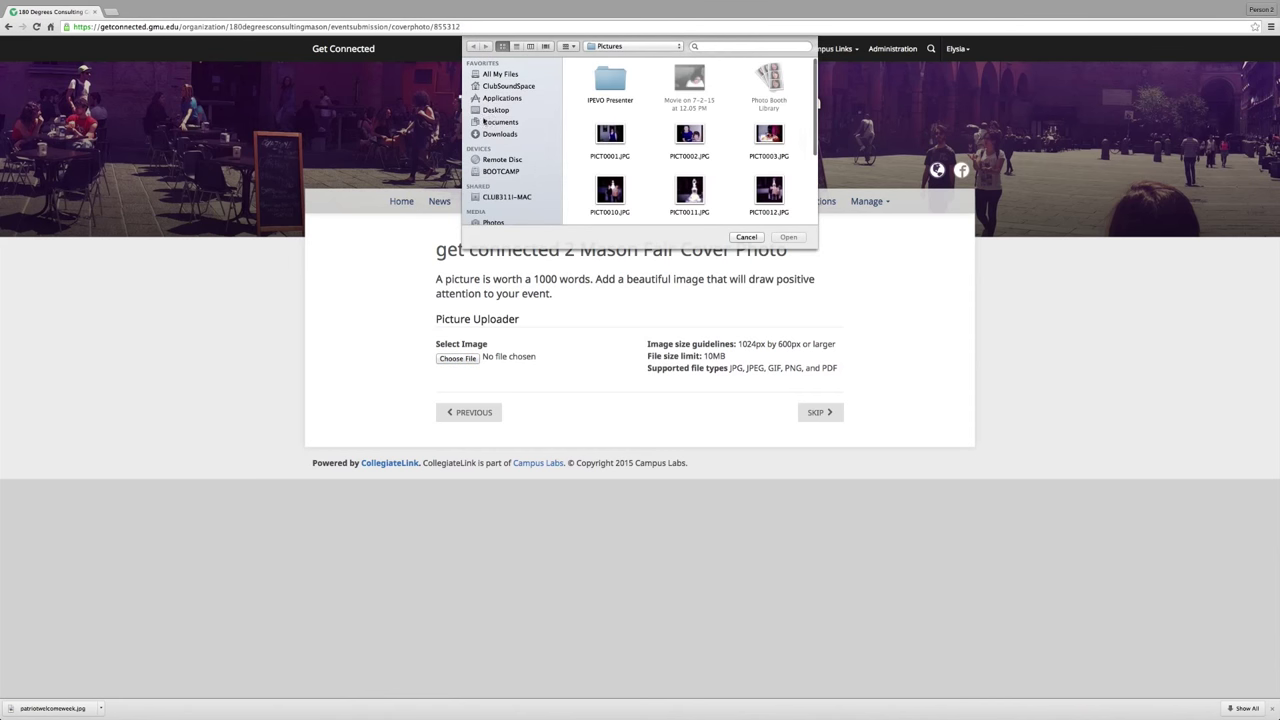
left_click(484, 112)
left_click(769, 138)
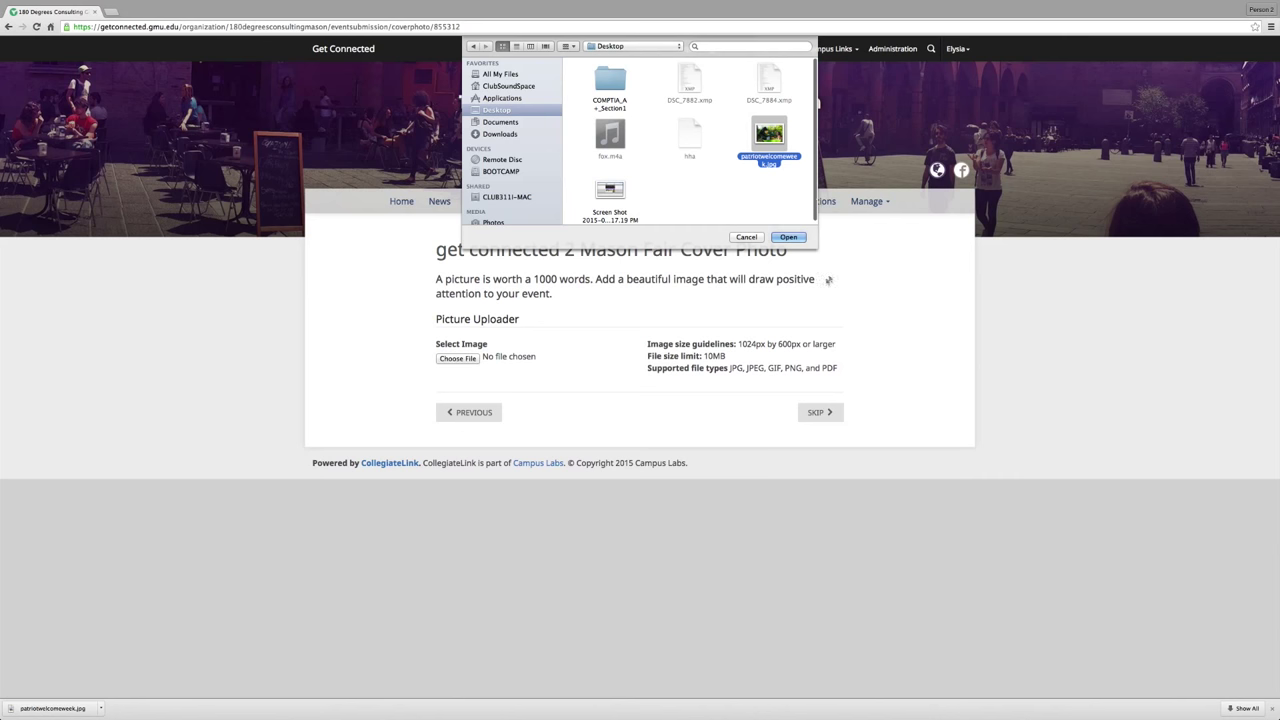
left_click(789, 237)
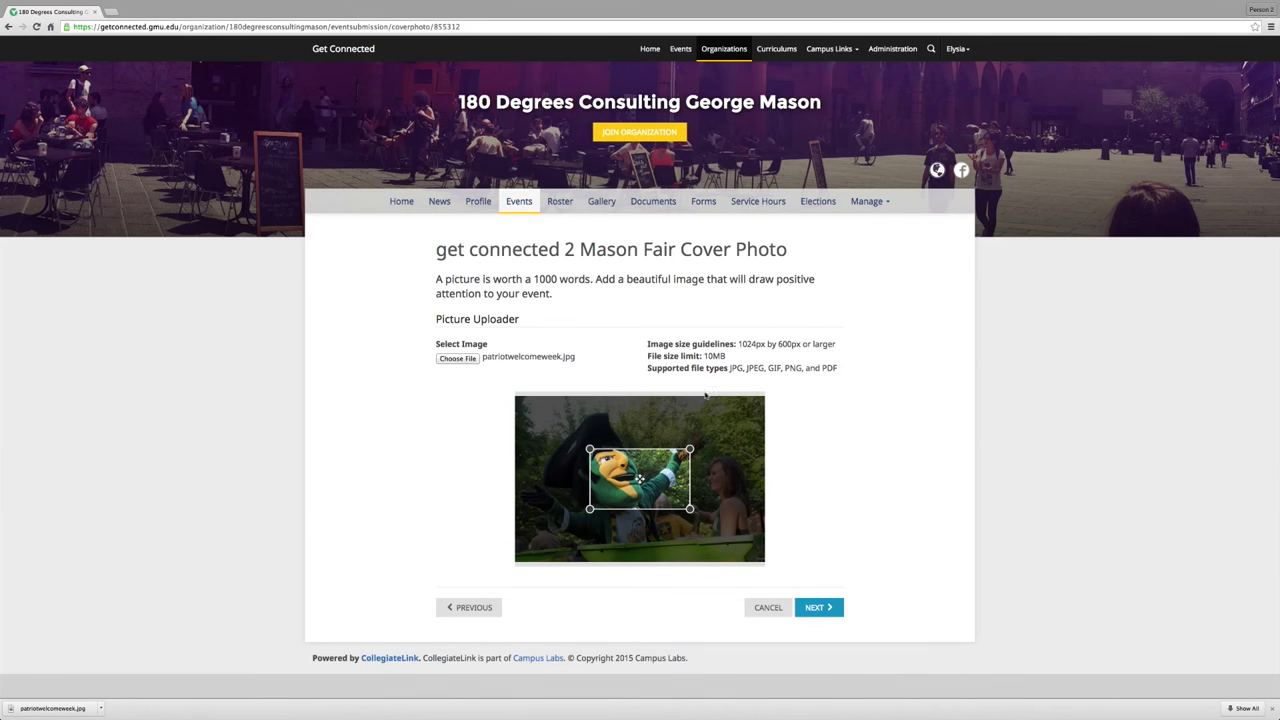
Step: Expand the crop to cover the whole picture and save the cover photo
left_click_drag(590, 450, 490, 370)
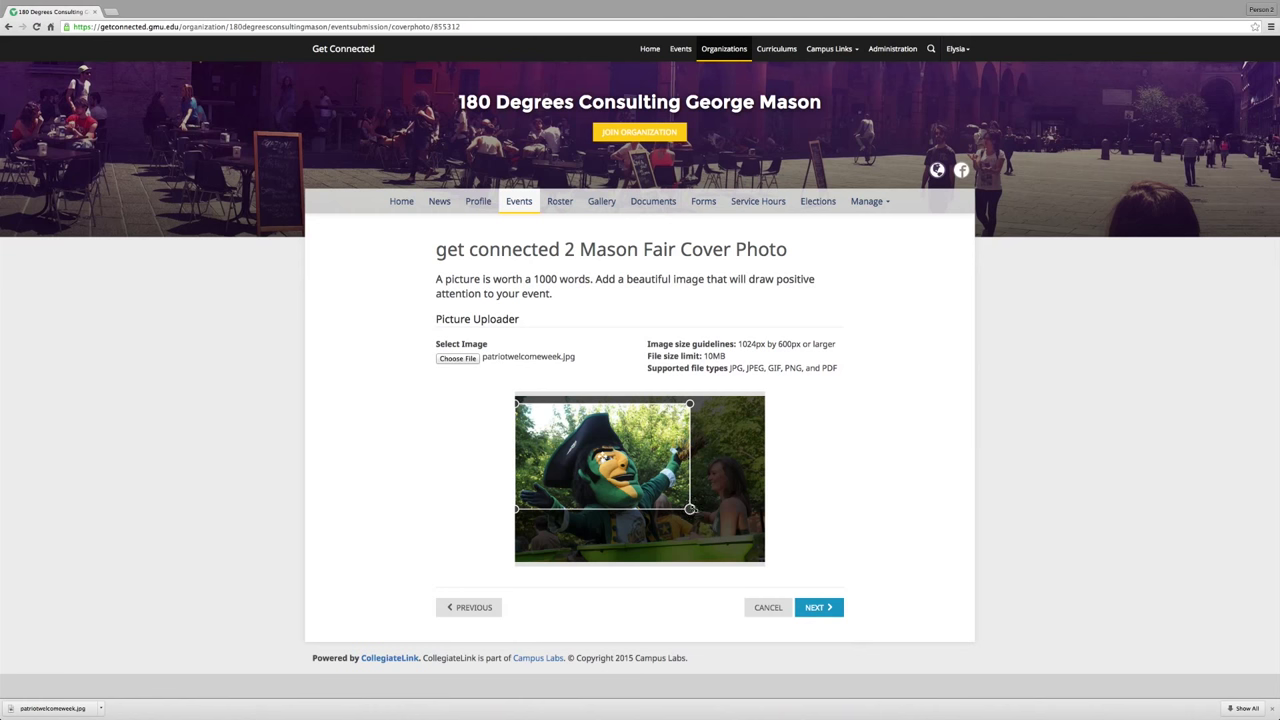
left_click_drag(690, 509, 823, 543)
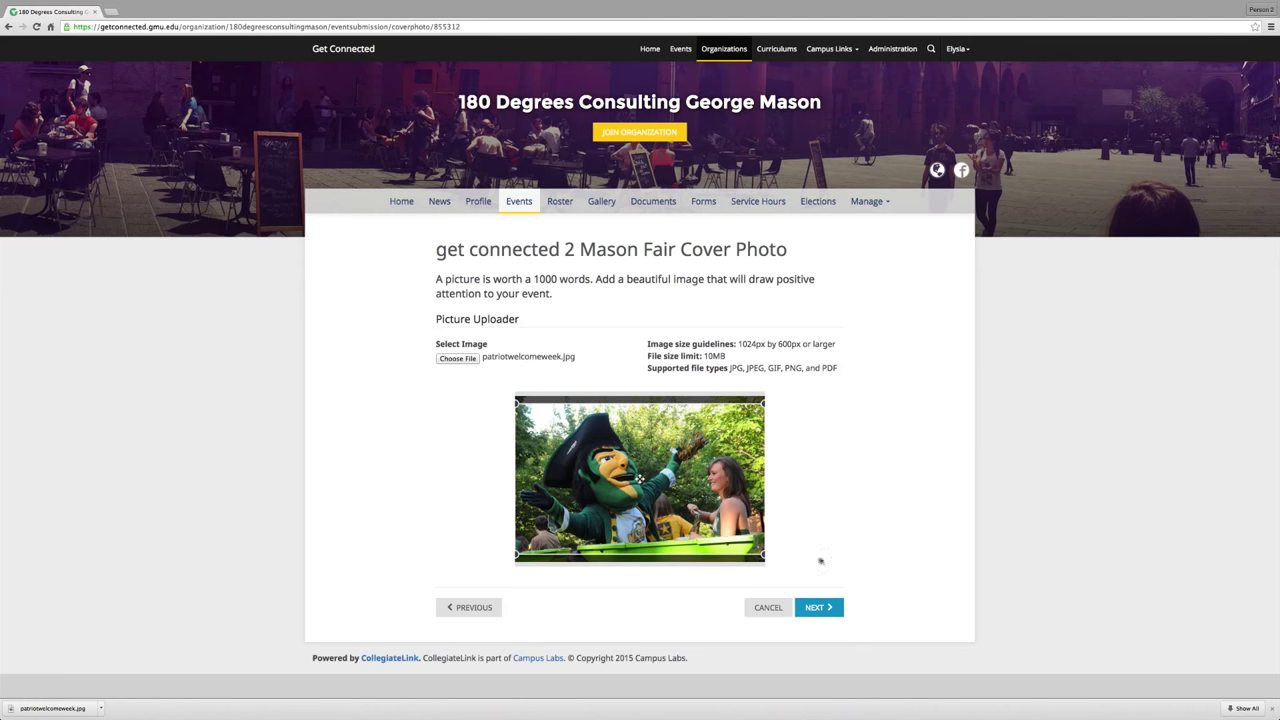
left_click(812, 608)
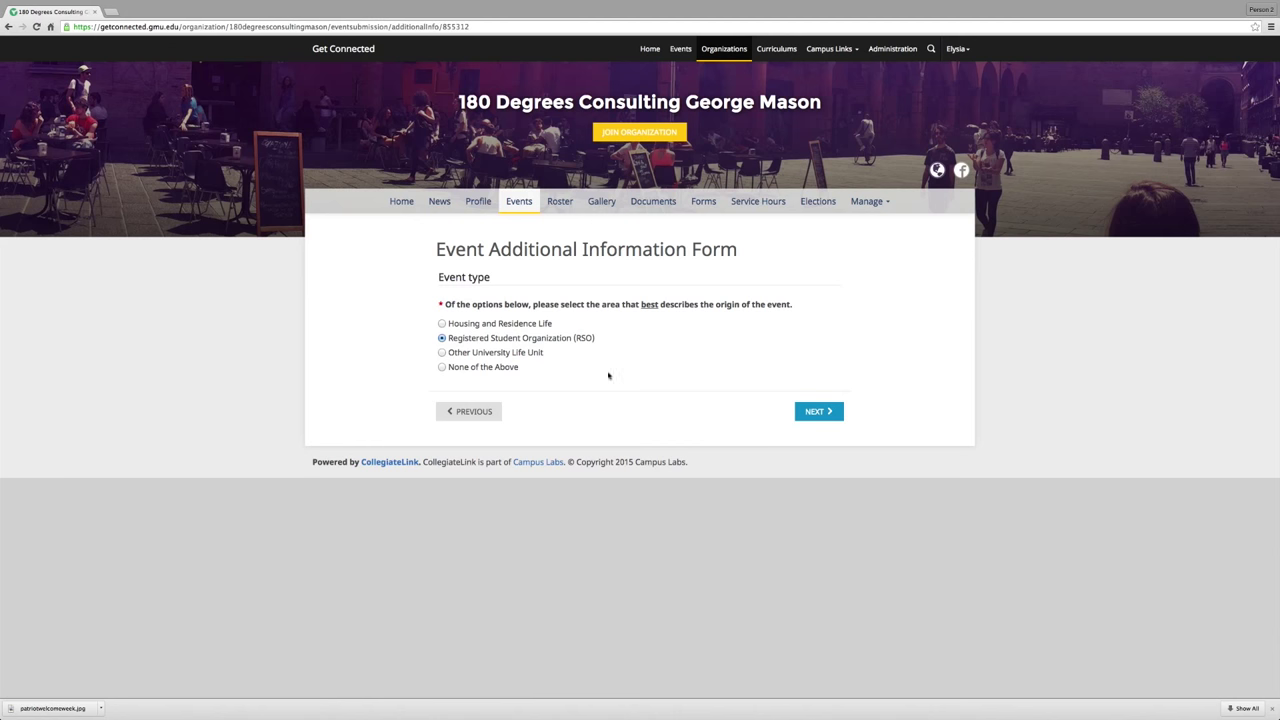
Step: Keep the Registered Student Organization (RSO) event type, allow Involvement Record attendance, and submit the event
left_click(818, 411)
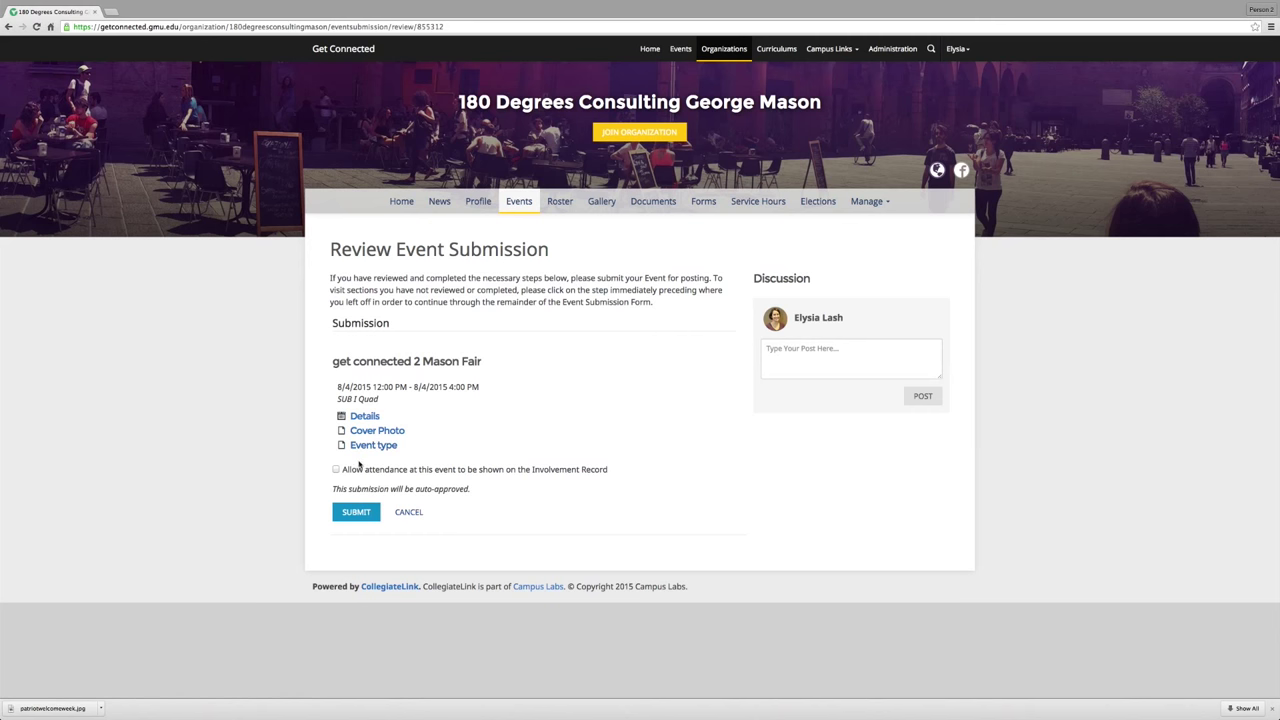
left_click(362, 469)
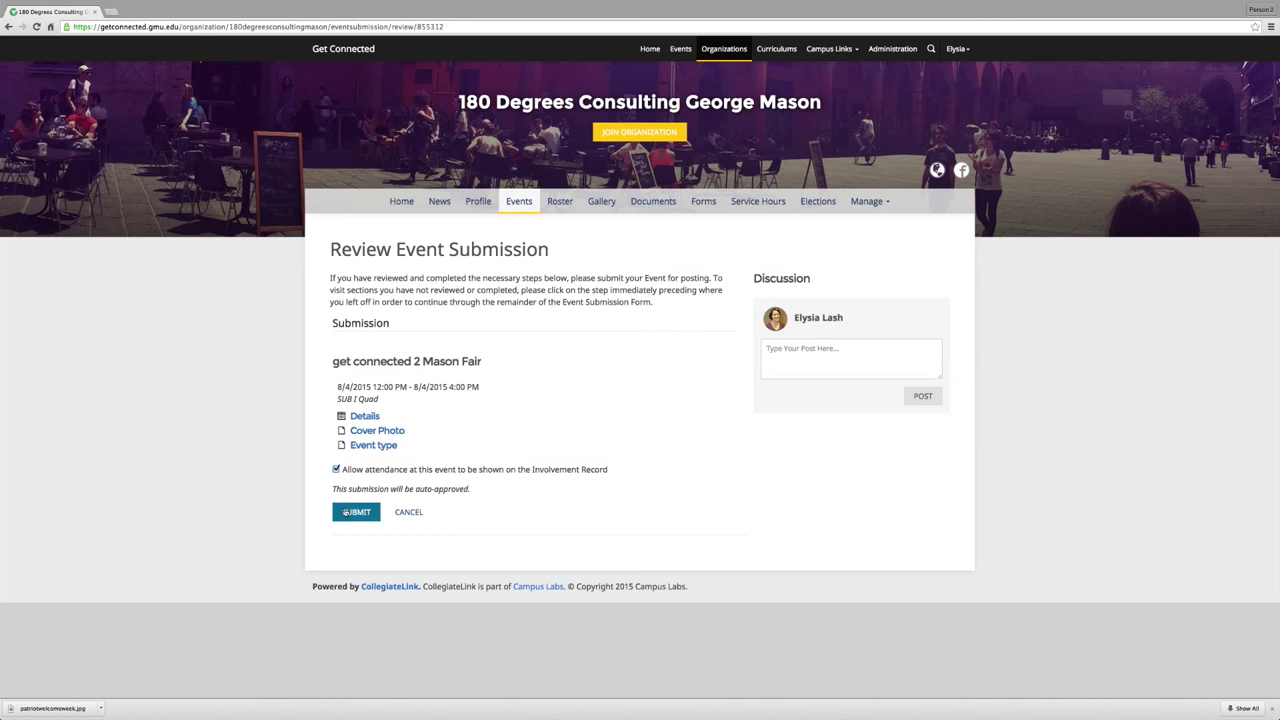
left_click(347, 512)
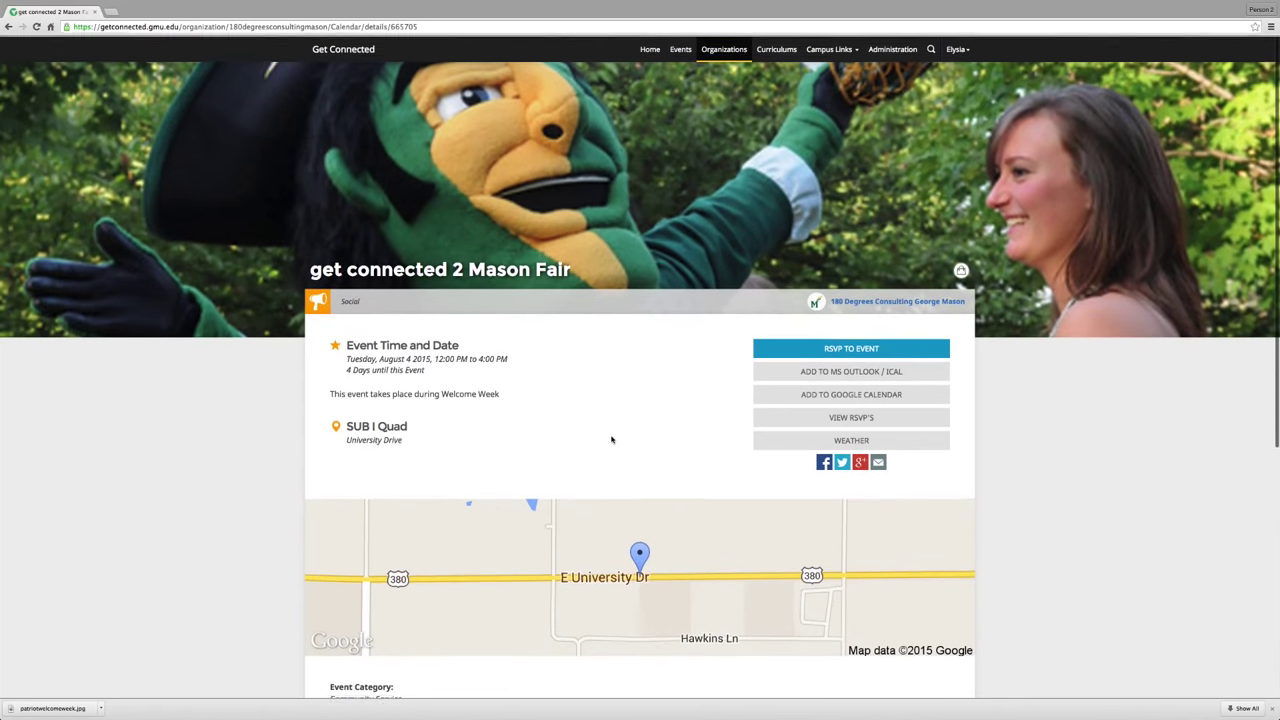
Step: Check the get connected 2 Mason Fair RSVP list, which has no RSVPs yet
scroll(612, 439, "down", 1)
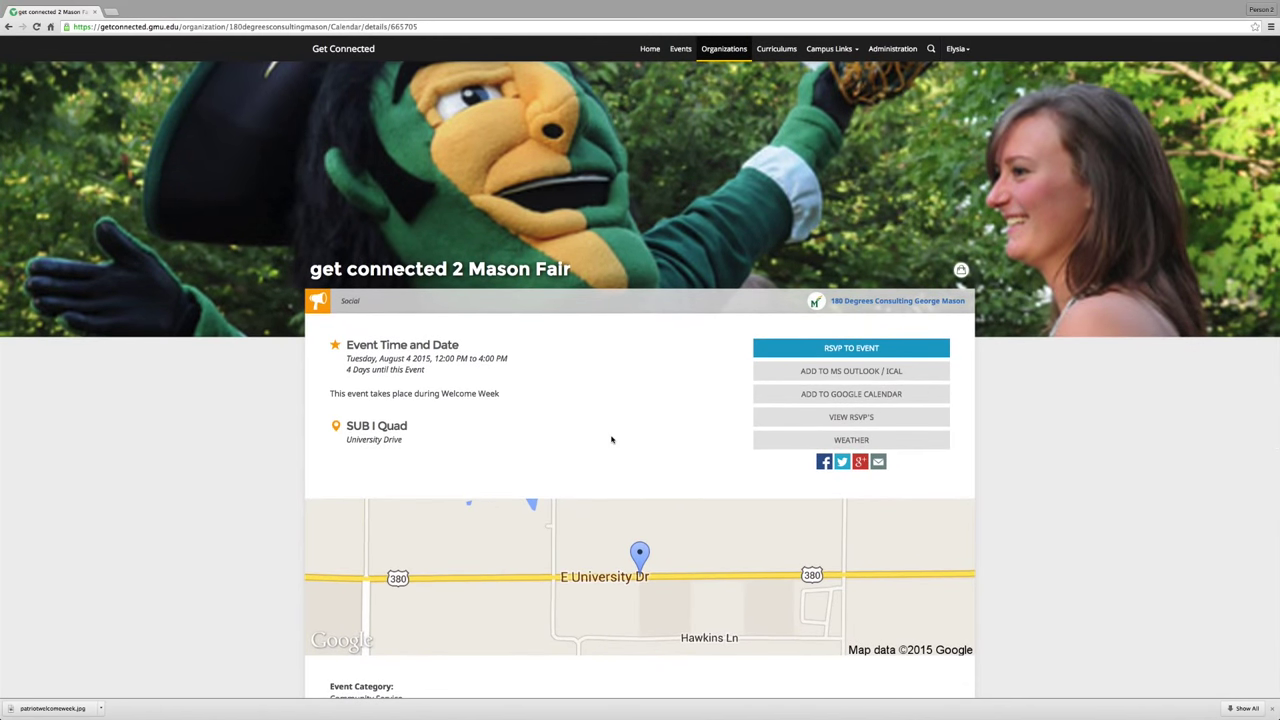
scroll(557, 424, "down", 1)
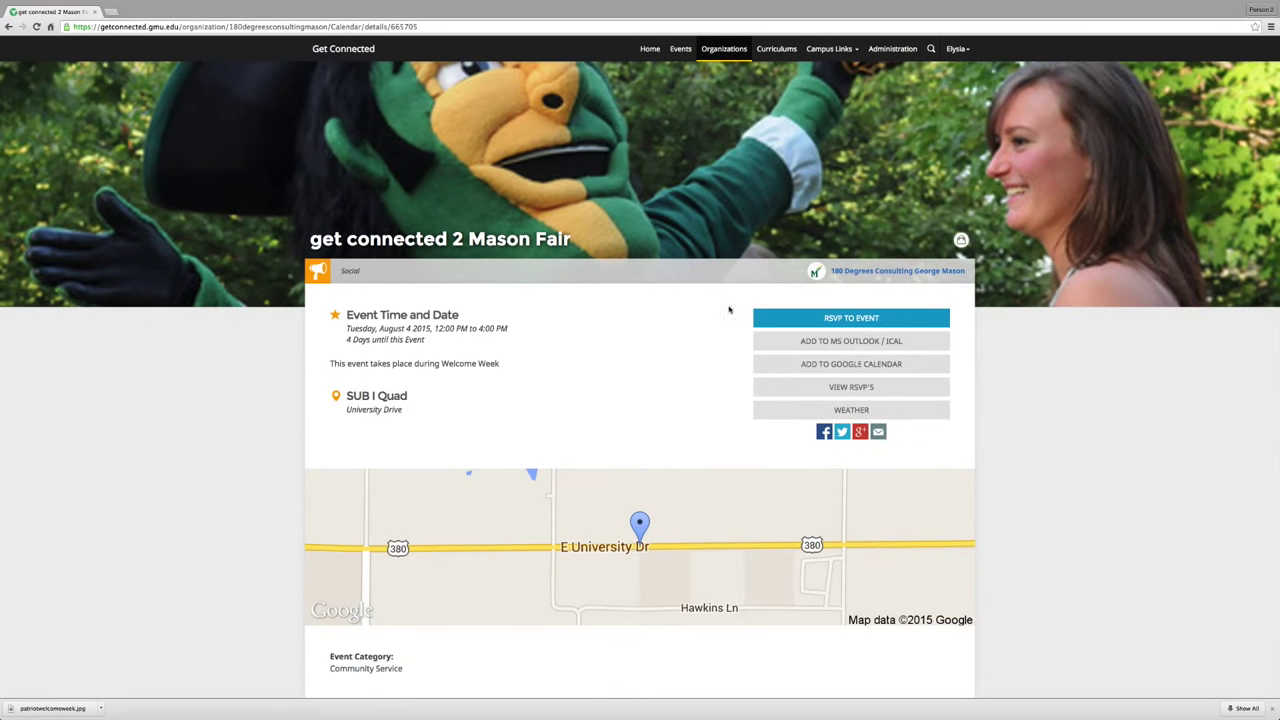
left_click(859, 393)
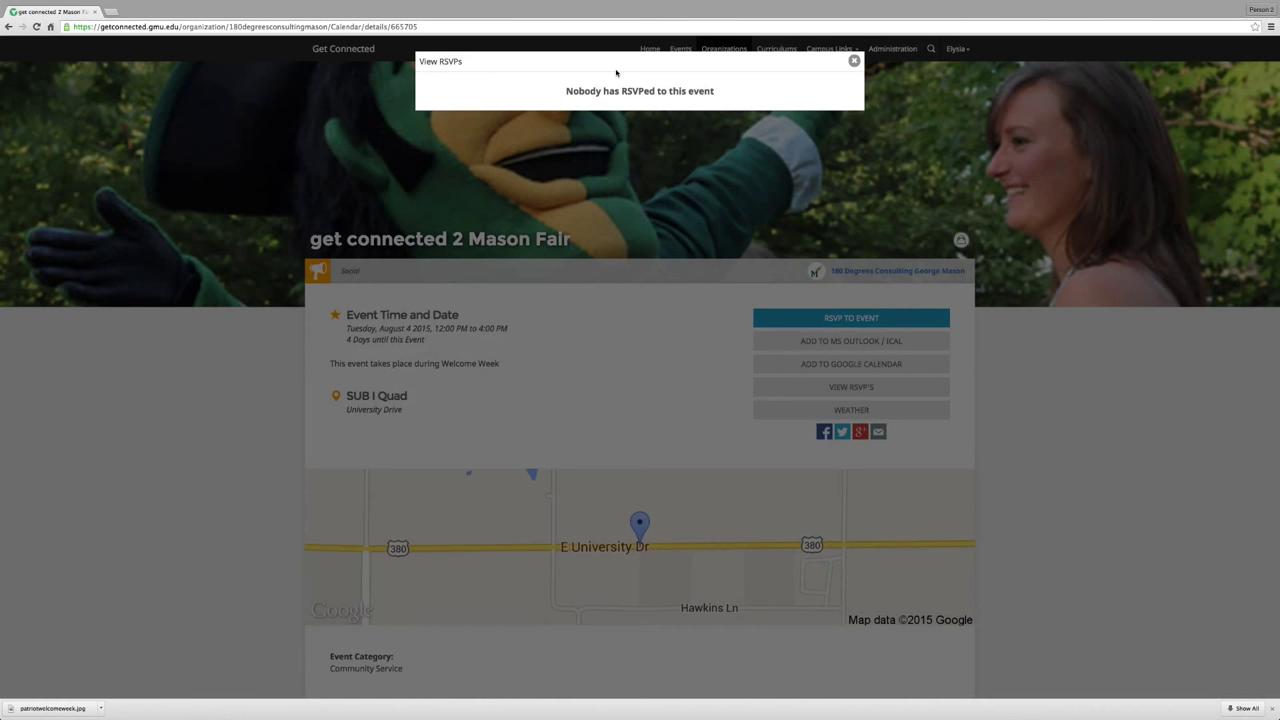
left_click(854, 61)
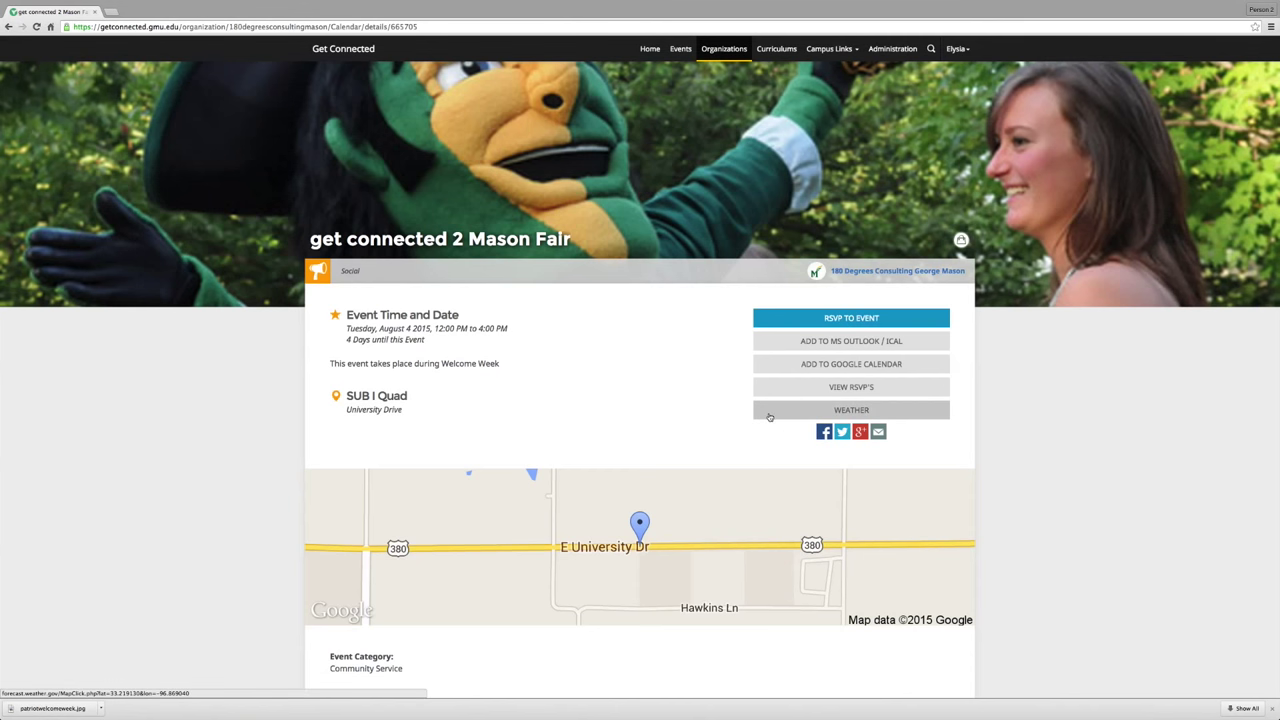
Step: Go back to the Get Connected personalized home page via the logo
scroll(712, 434, "down", 3)
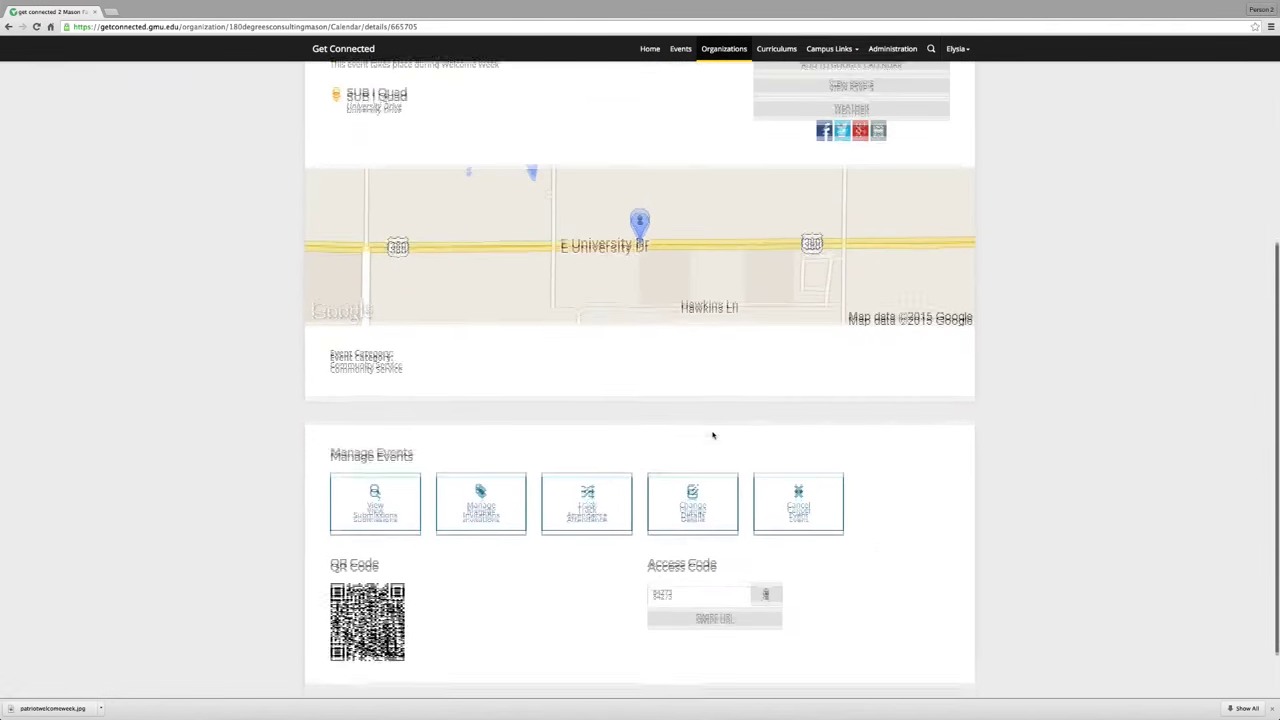
scroll(714, 434, "up", 5)
left_click(340, 52)
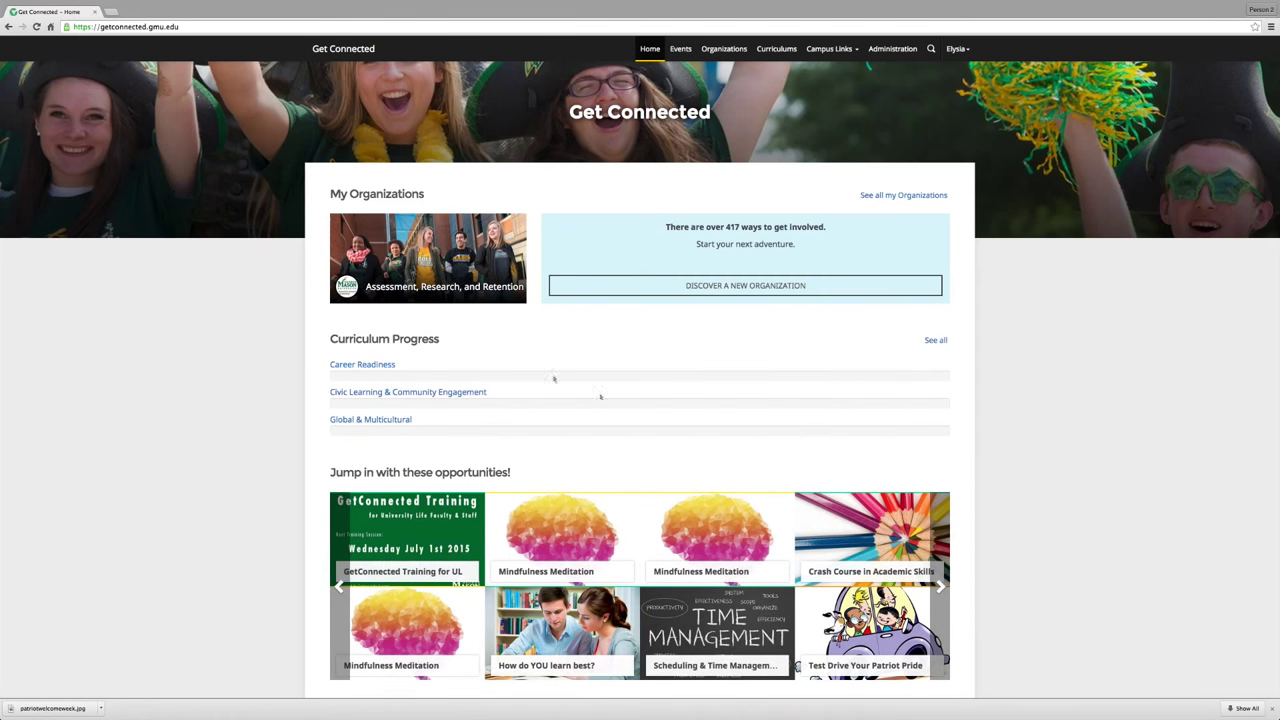
Step: Advance the 'Jump in with these opportunities' carousel four times, reaching tiles like Preamble 2015: Mason Bingo
left_click(940, 586)
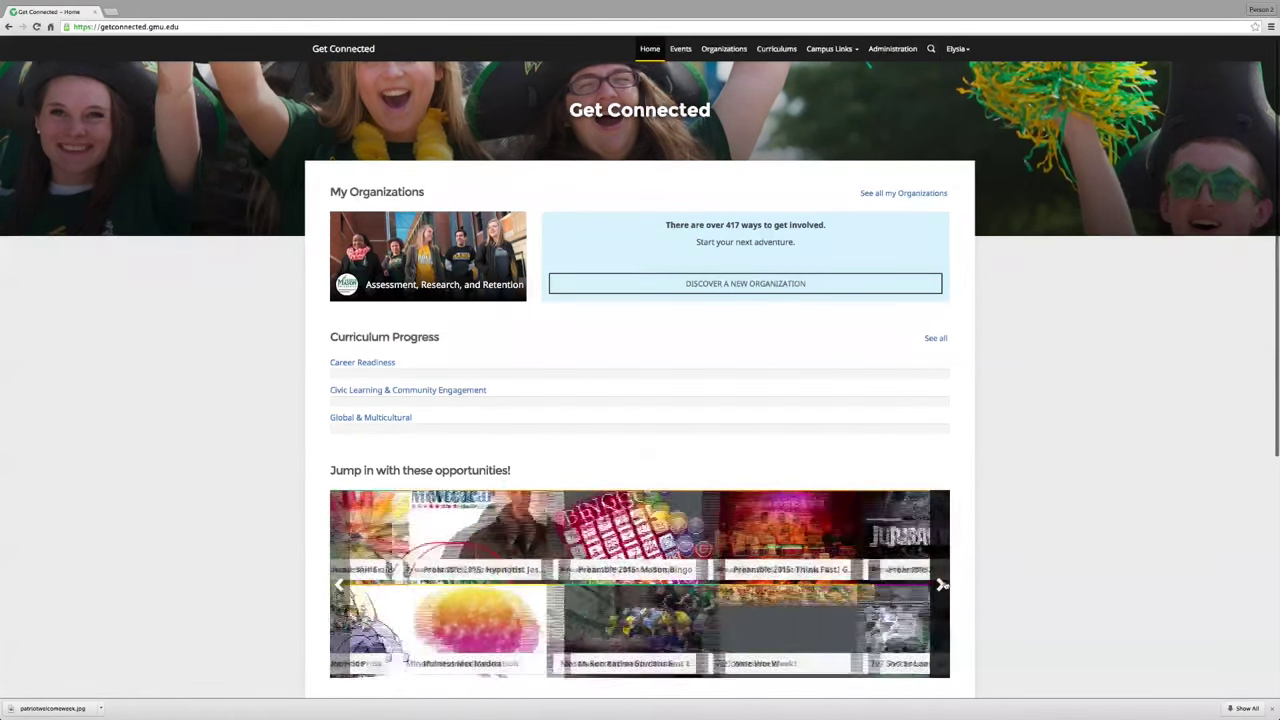
left_click(940, 586)
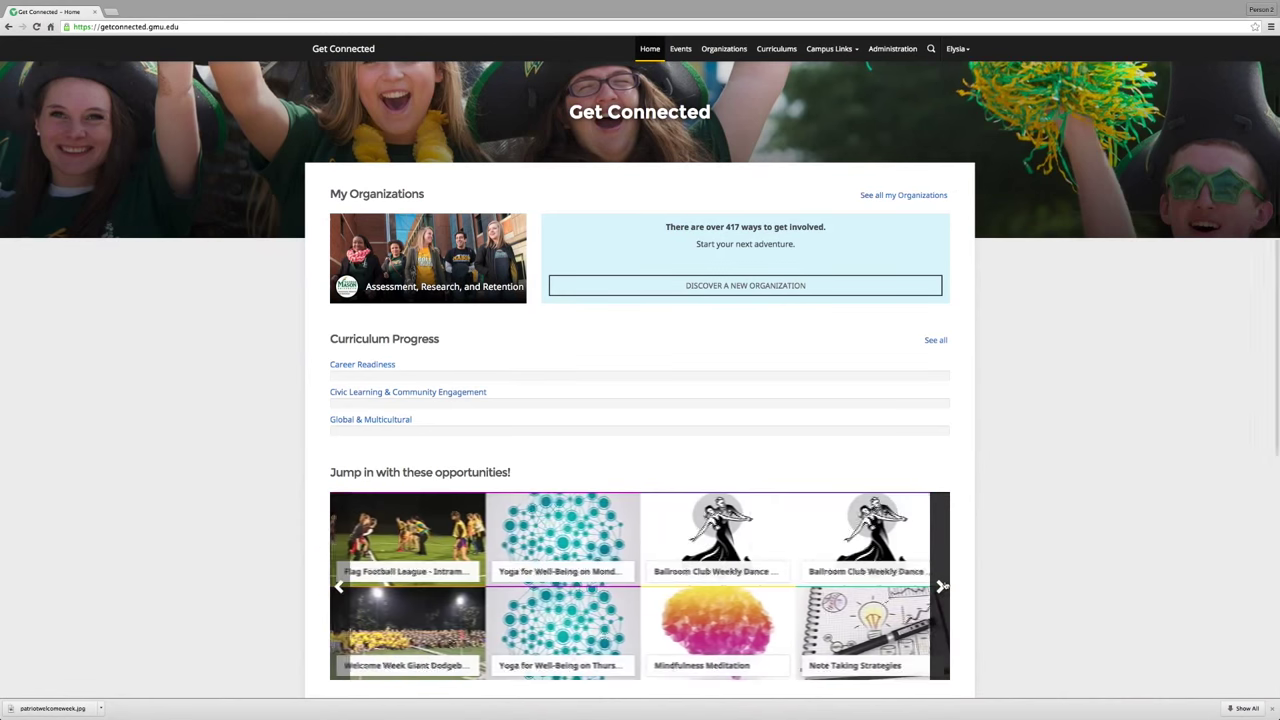
left_click(940, 586)
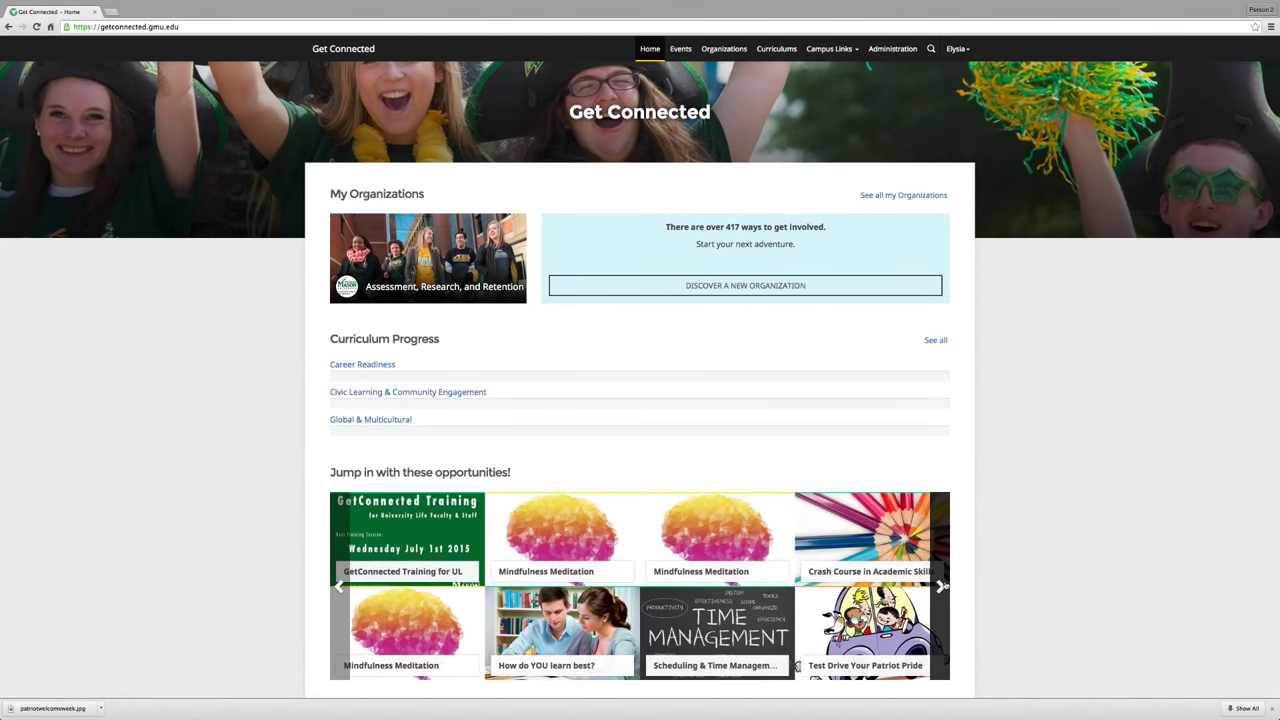
left_click(940, 586)
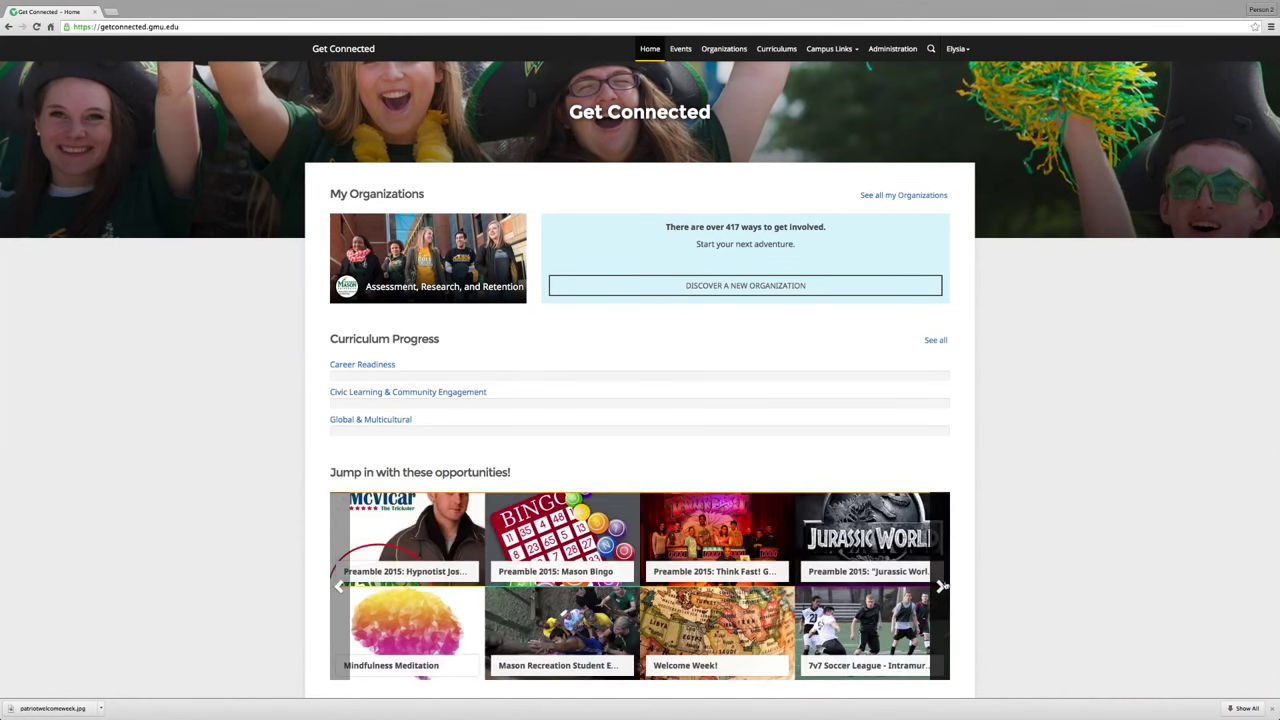